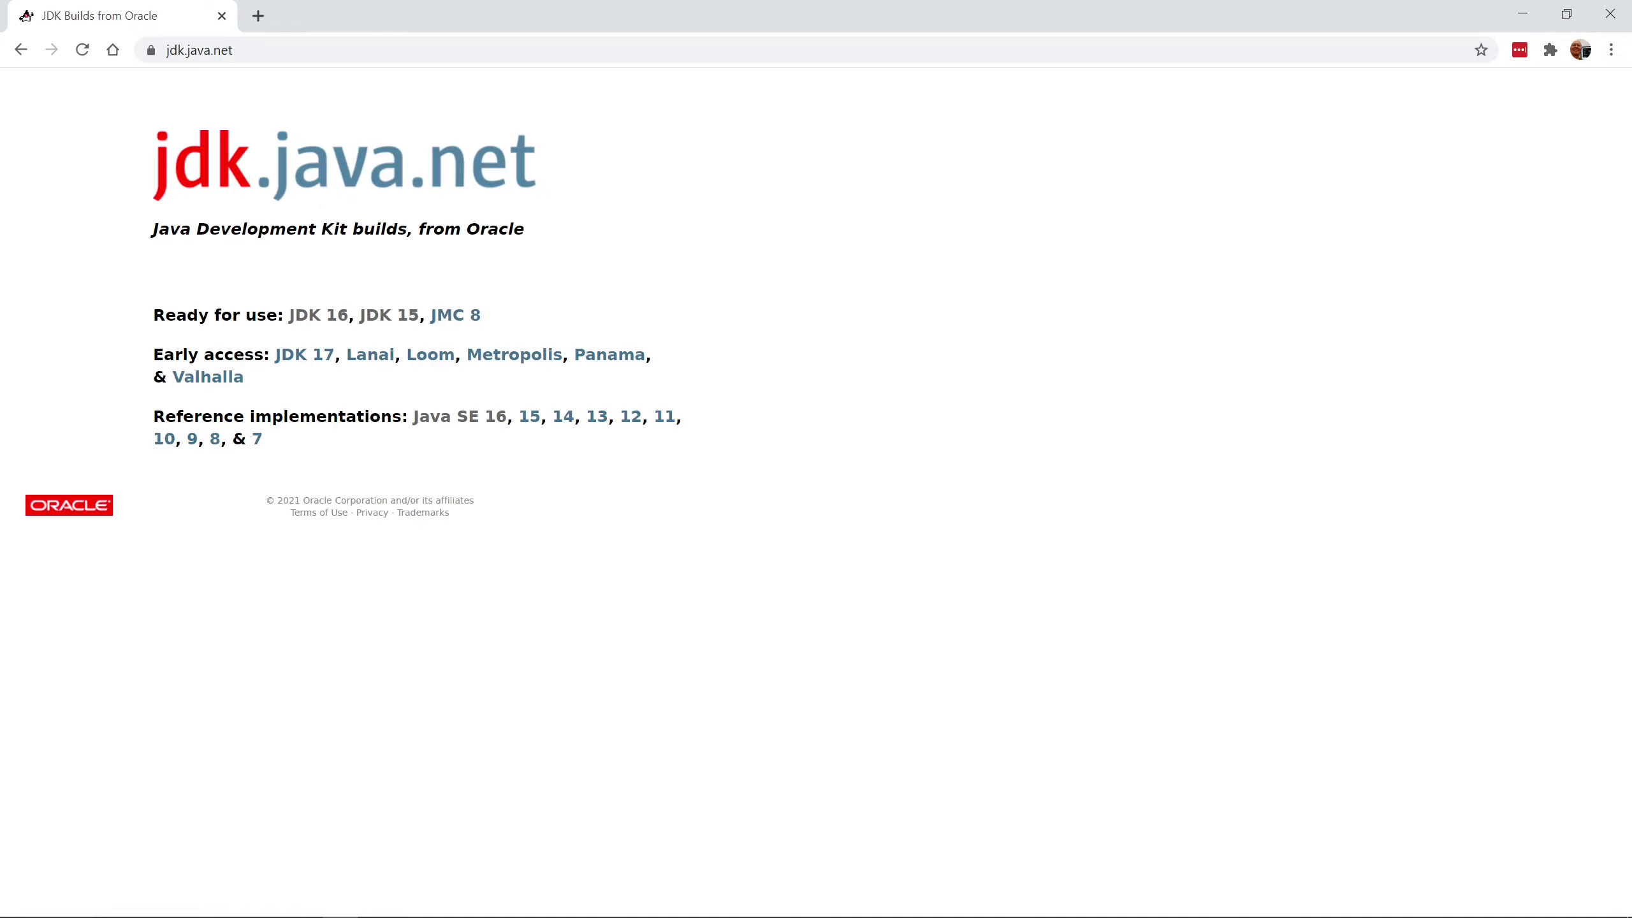
Open the JDK 16 release page and examine Oracle's commercial JDK 16 download list in a separate tab
left_click(327, 323)
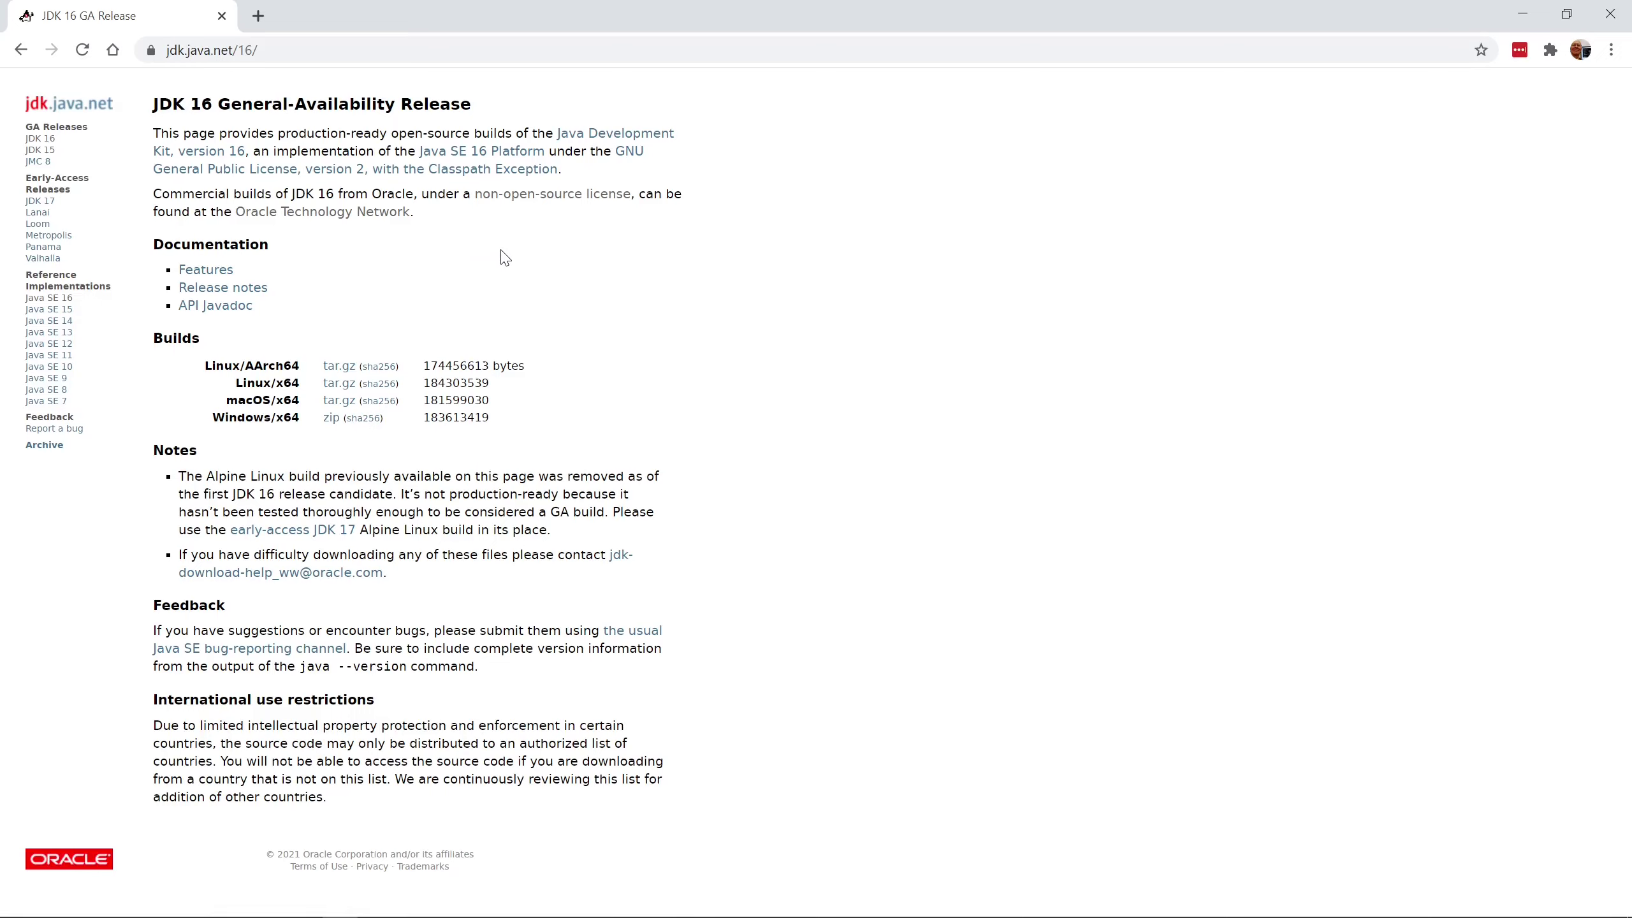
right_click(299, 215)
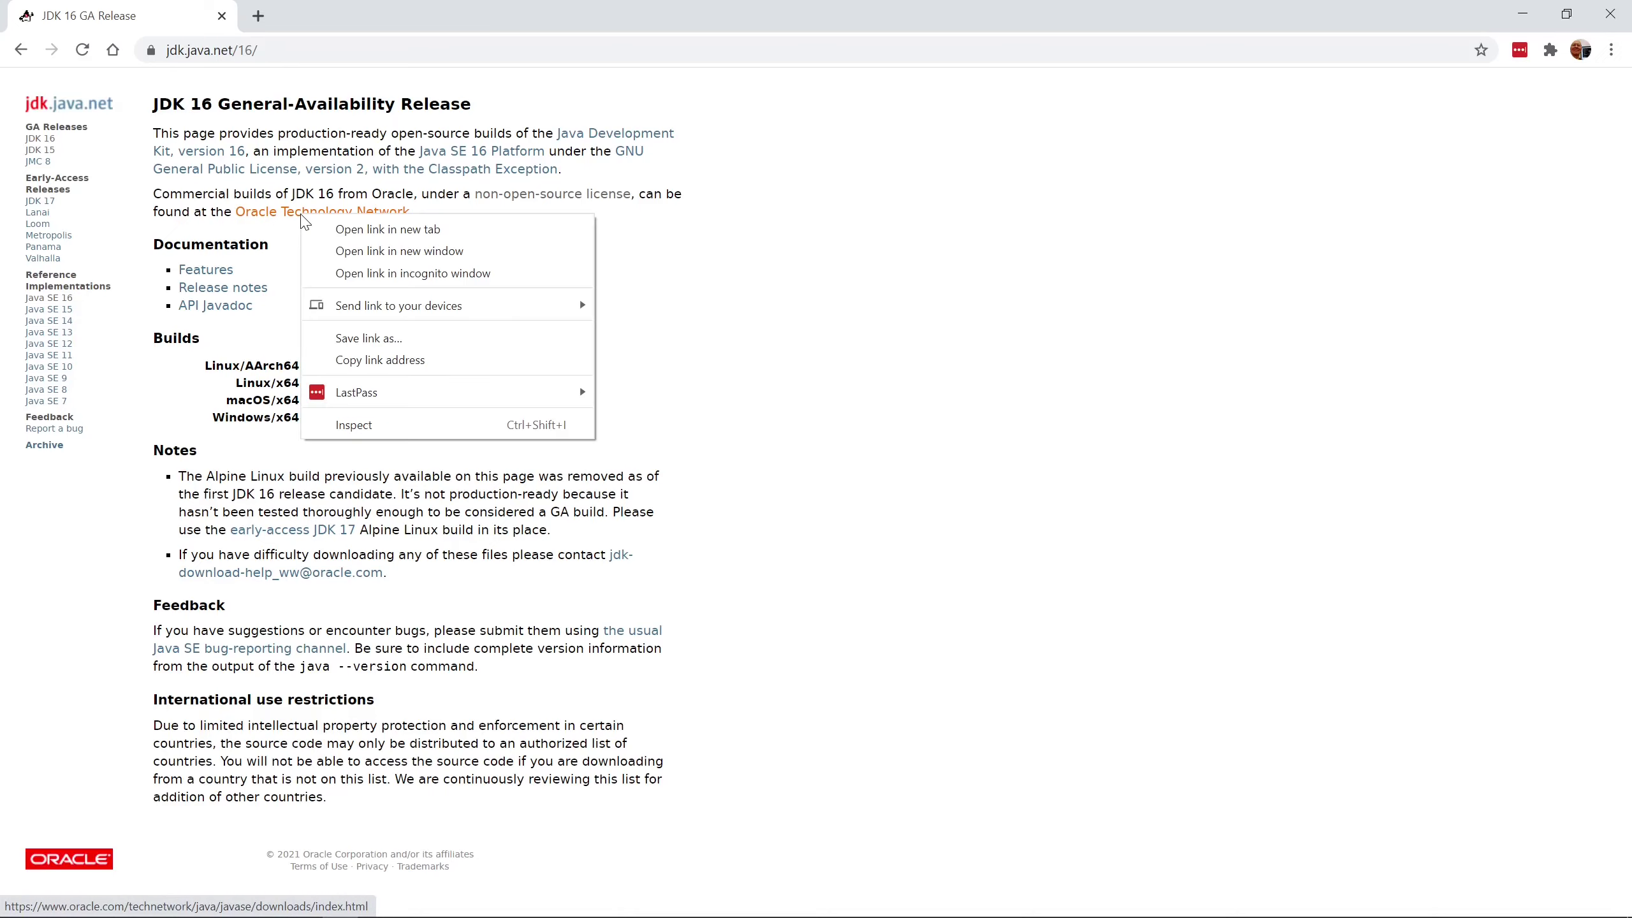
left_click(340, 231)
left_click(380, 17)
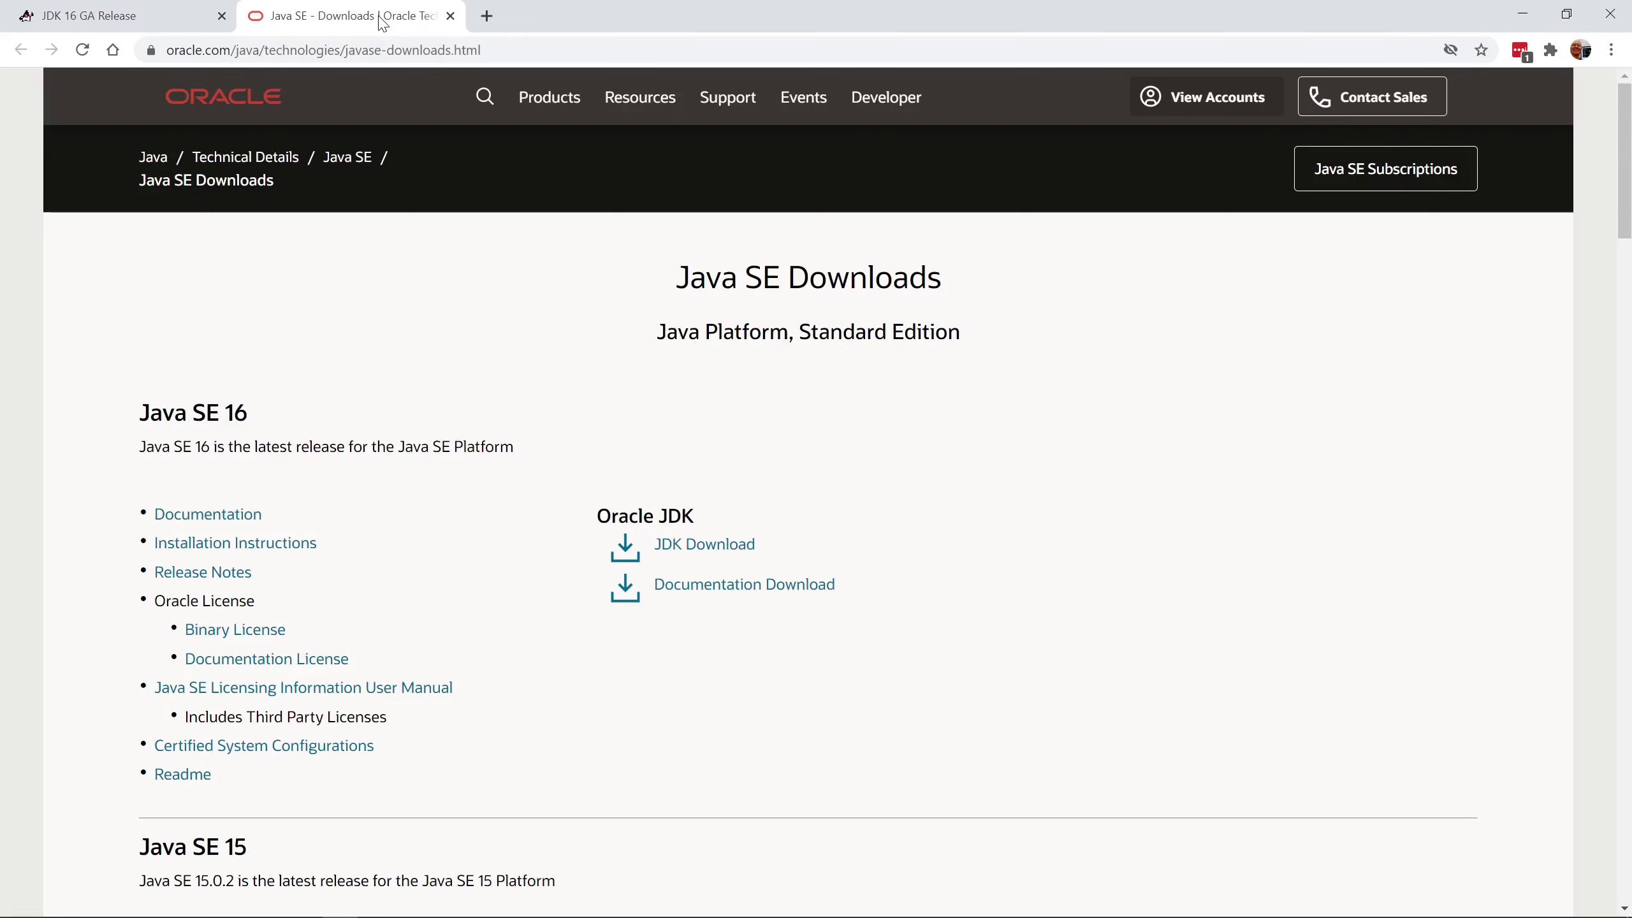
left_click(711, 545)
scroll(711, 550, "down", 15)
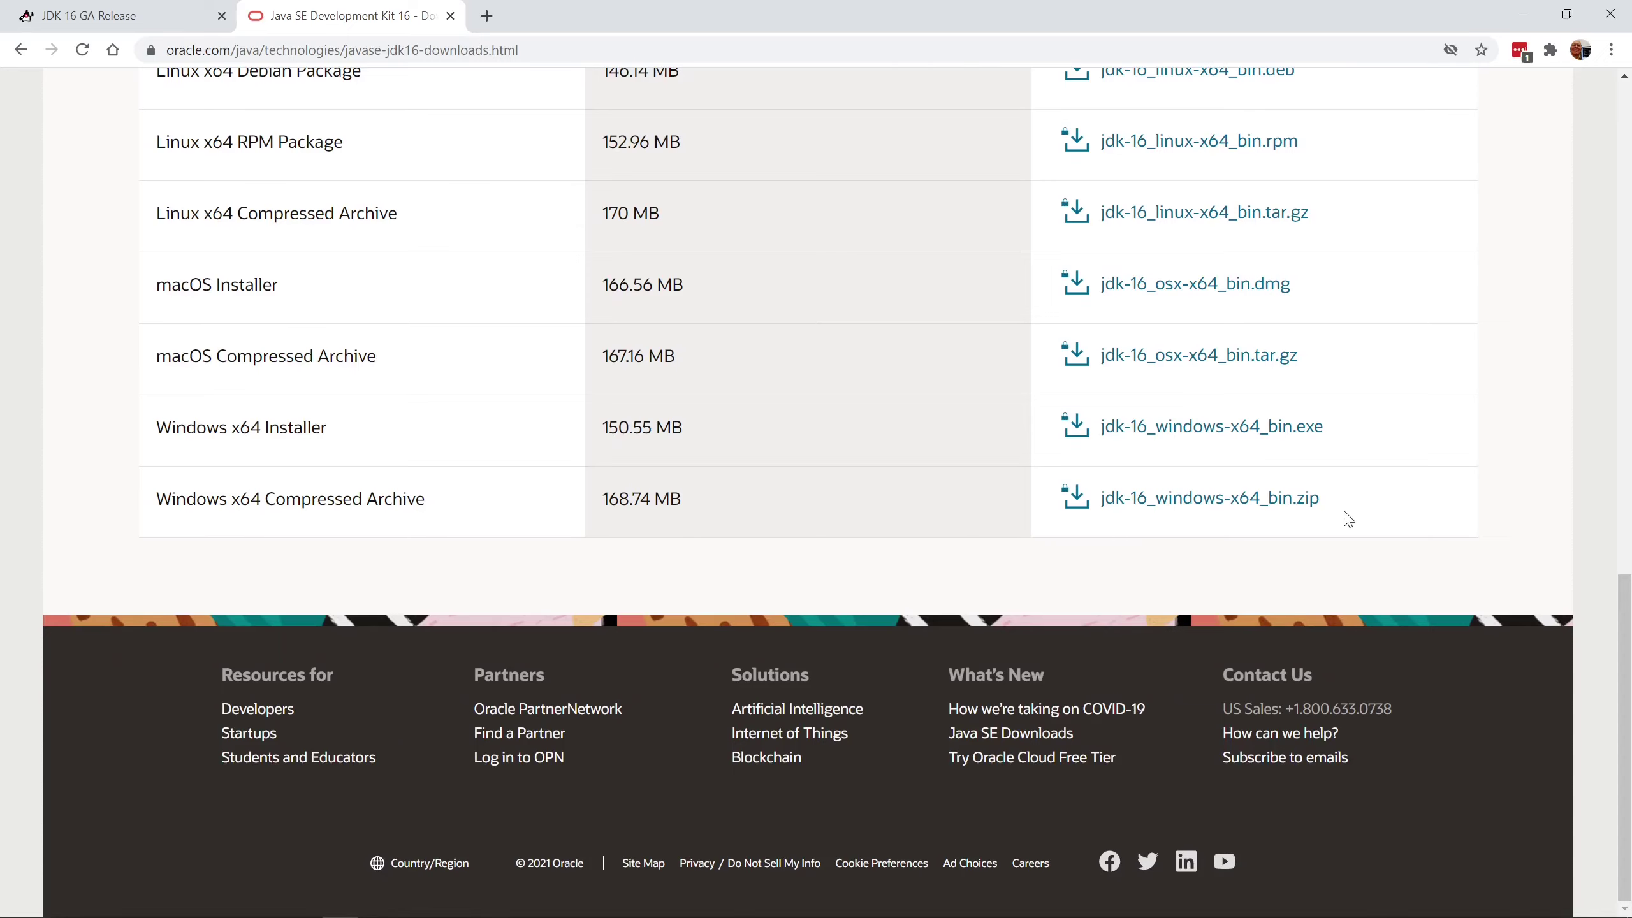
Return to the JDK 16 release page, download the Windows/x64 zip build and show the file in its folder
left_click(64, 16)
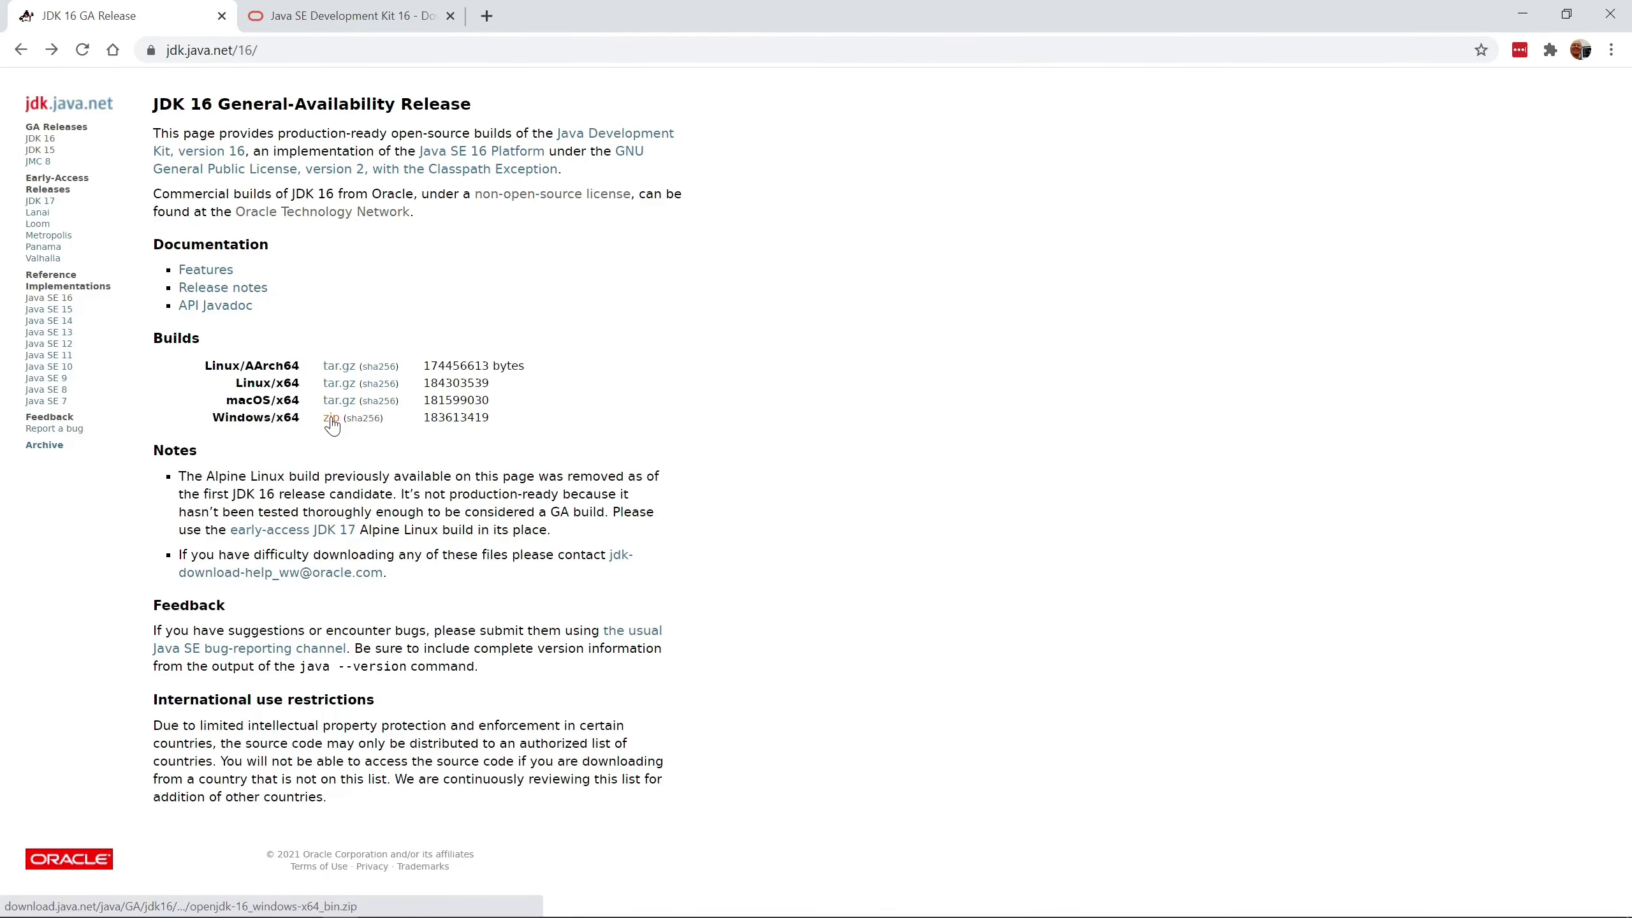
left_click(331, 418)
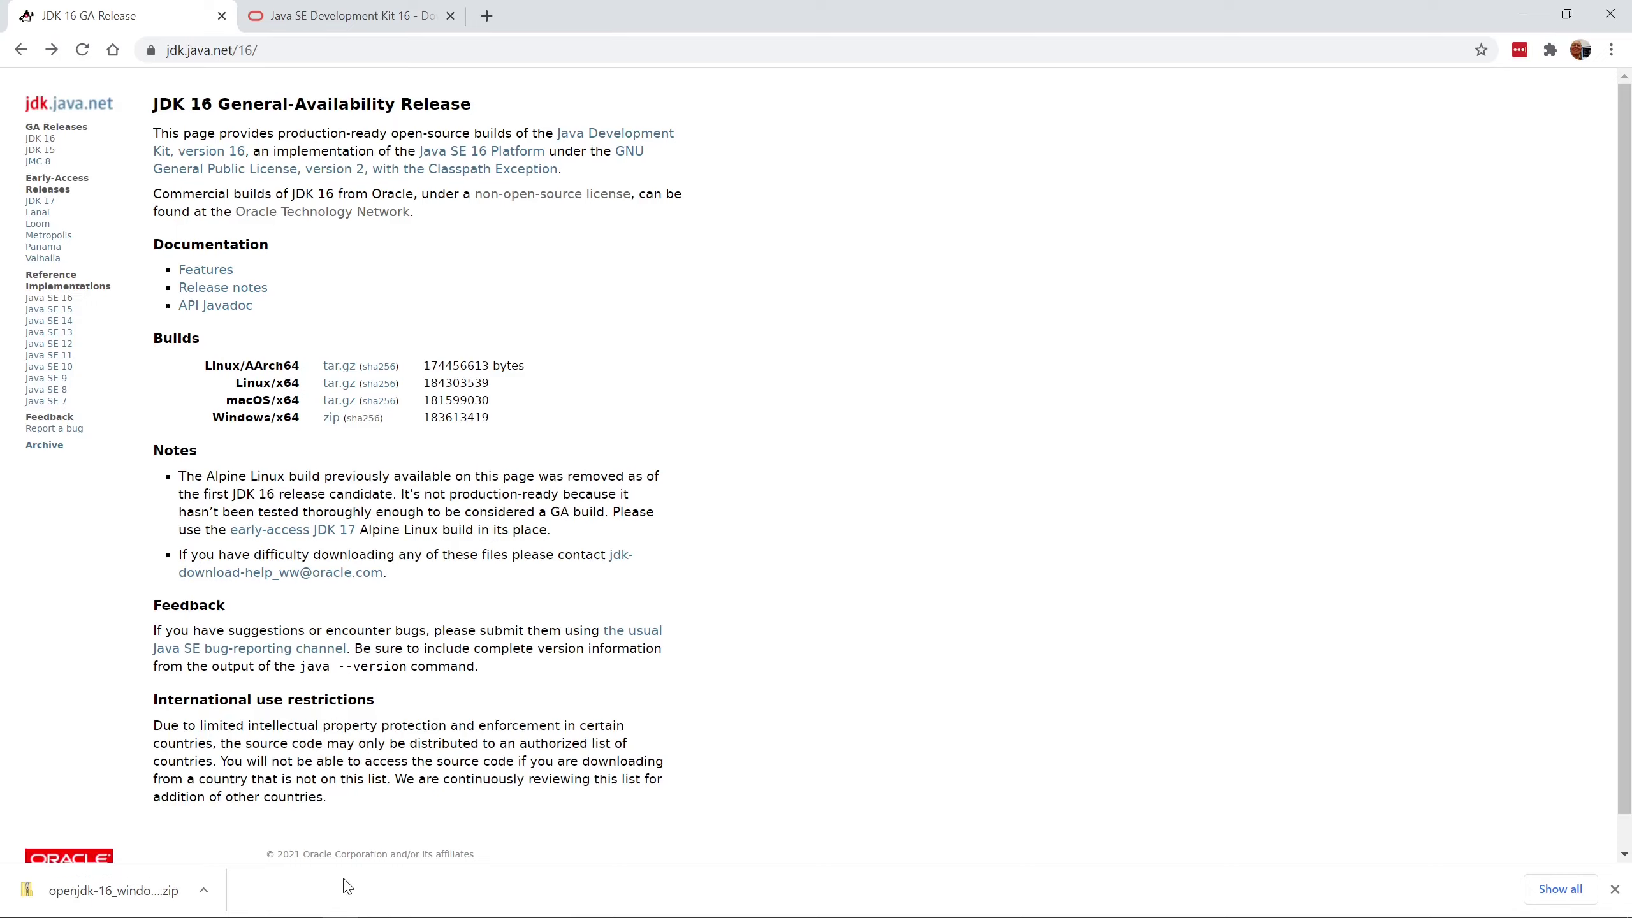
left_click(204, 892)
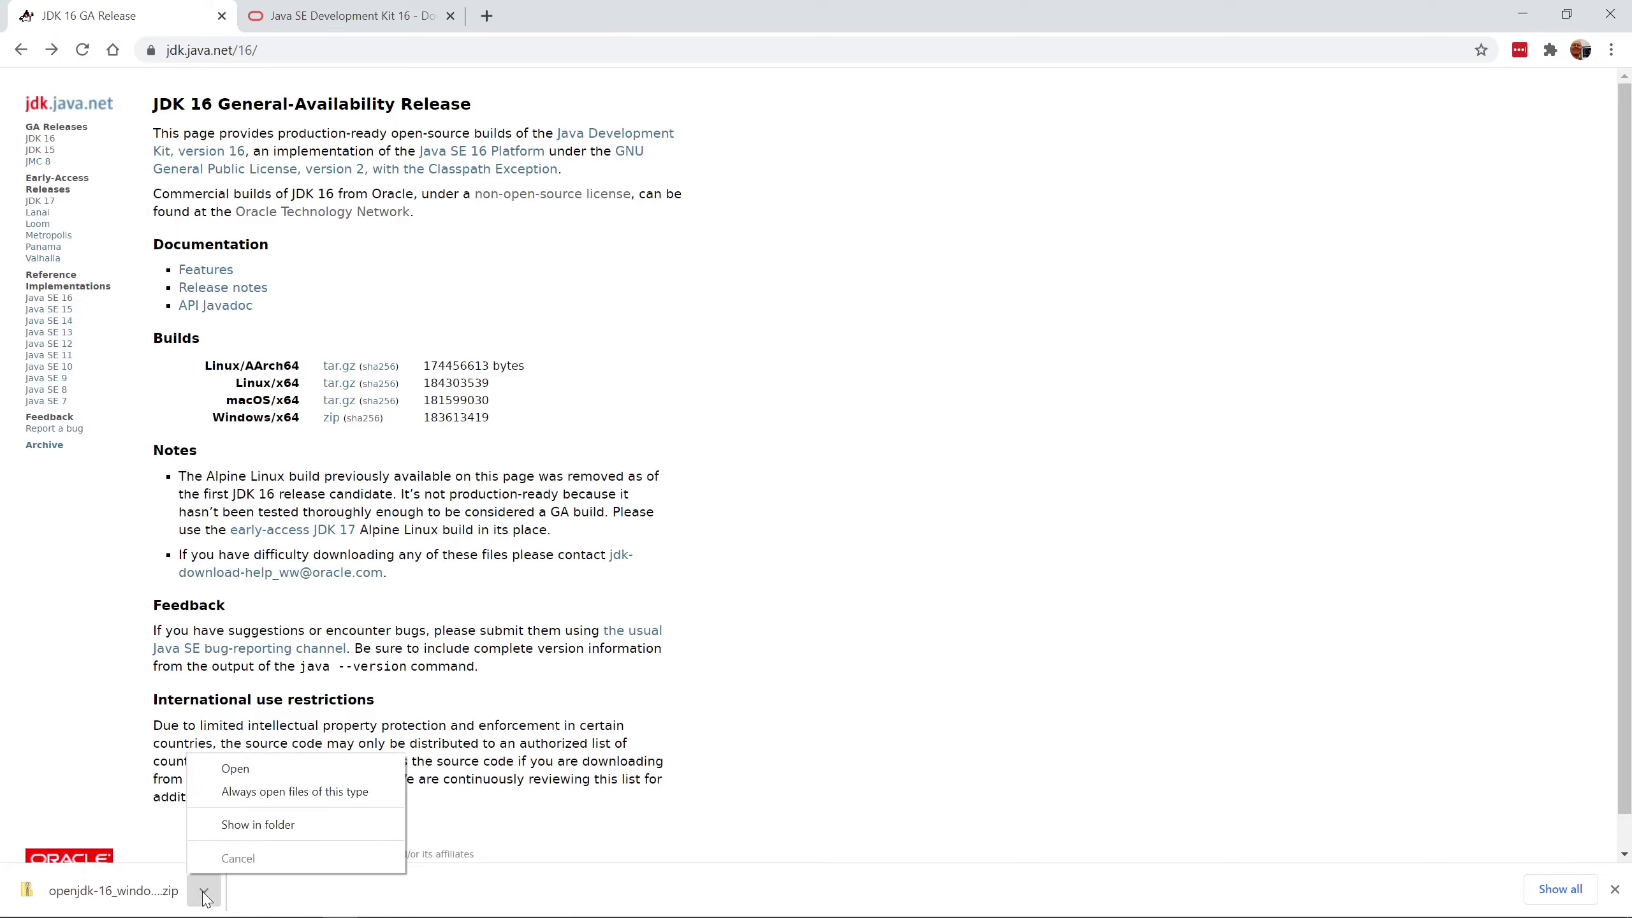
left_click(256, 825)
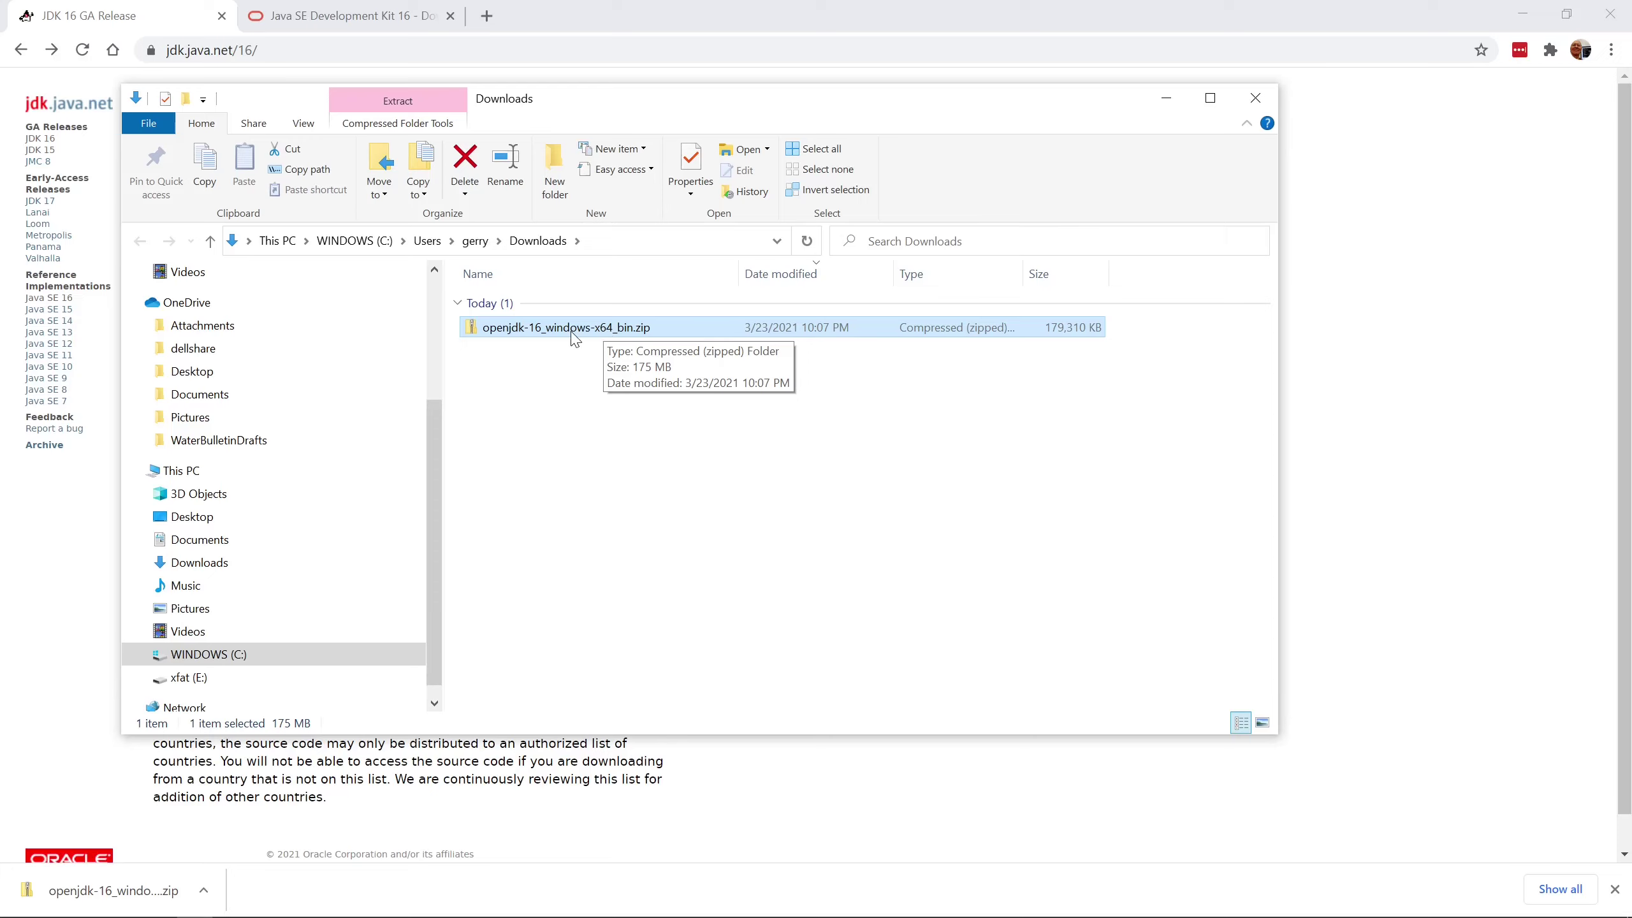
Extract openjdk-16_windows-x64_bin.zip into C:\Program Files, granting administrator permission for the copy
right_click(545, 330)
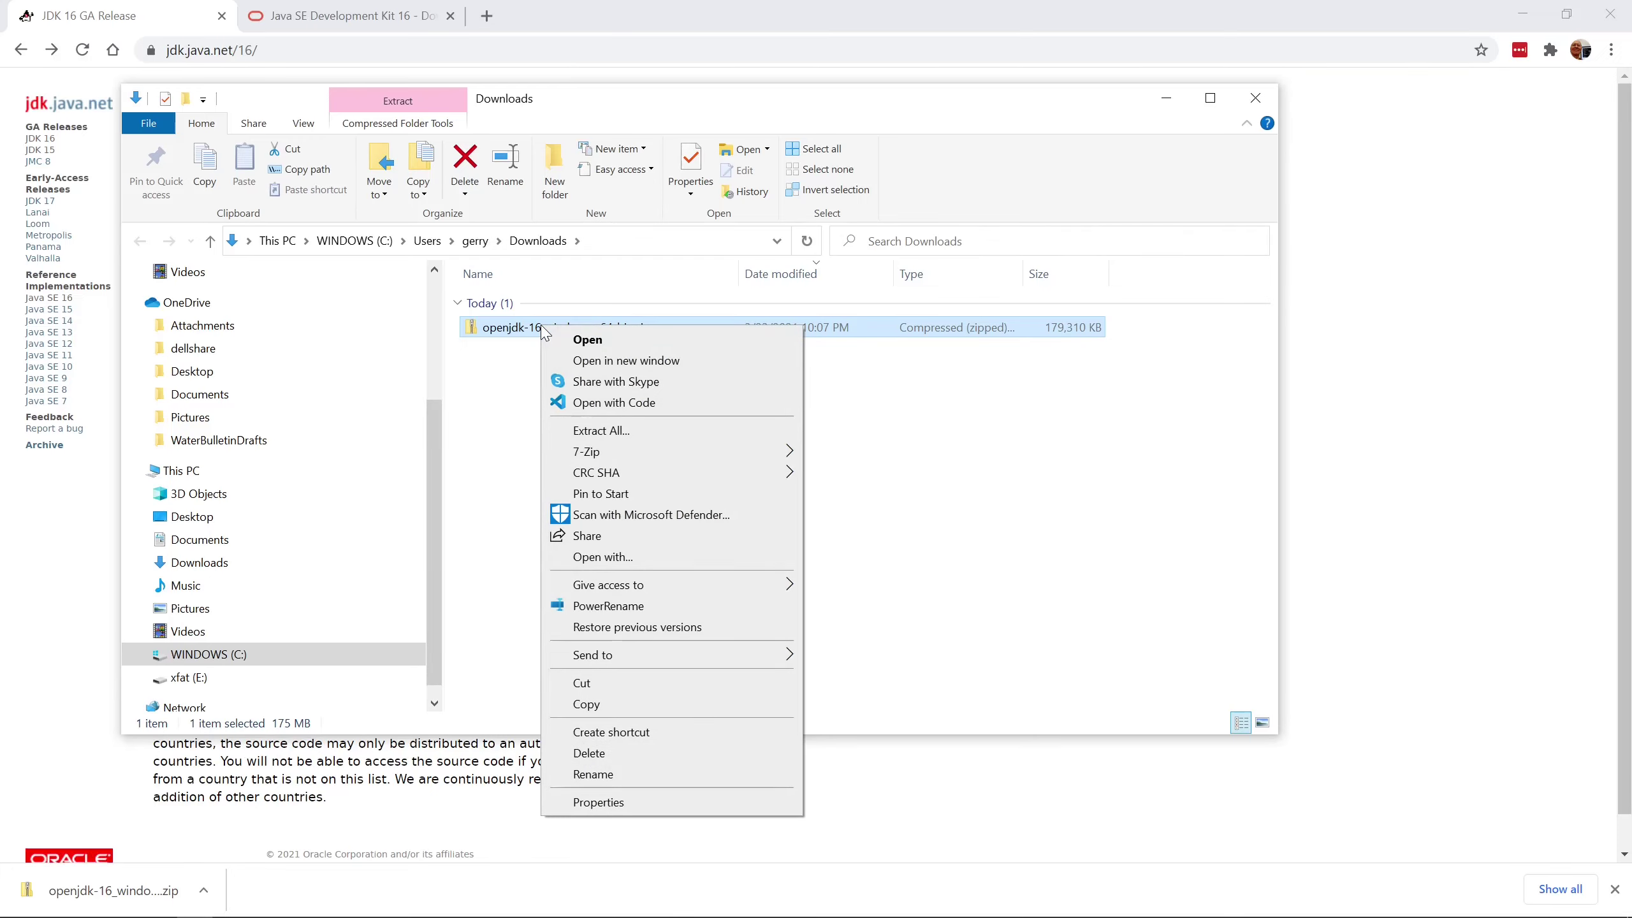
left_click(601, 431)
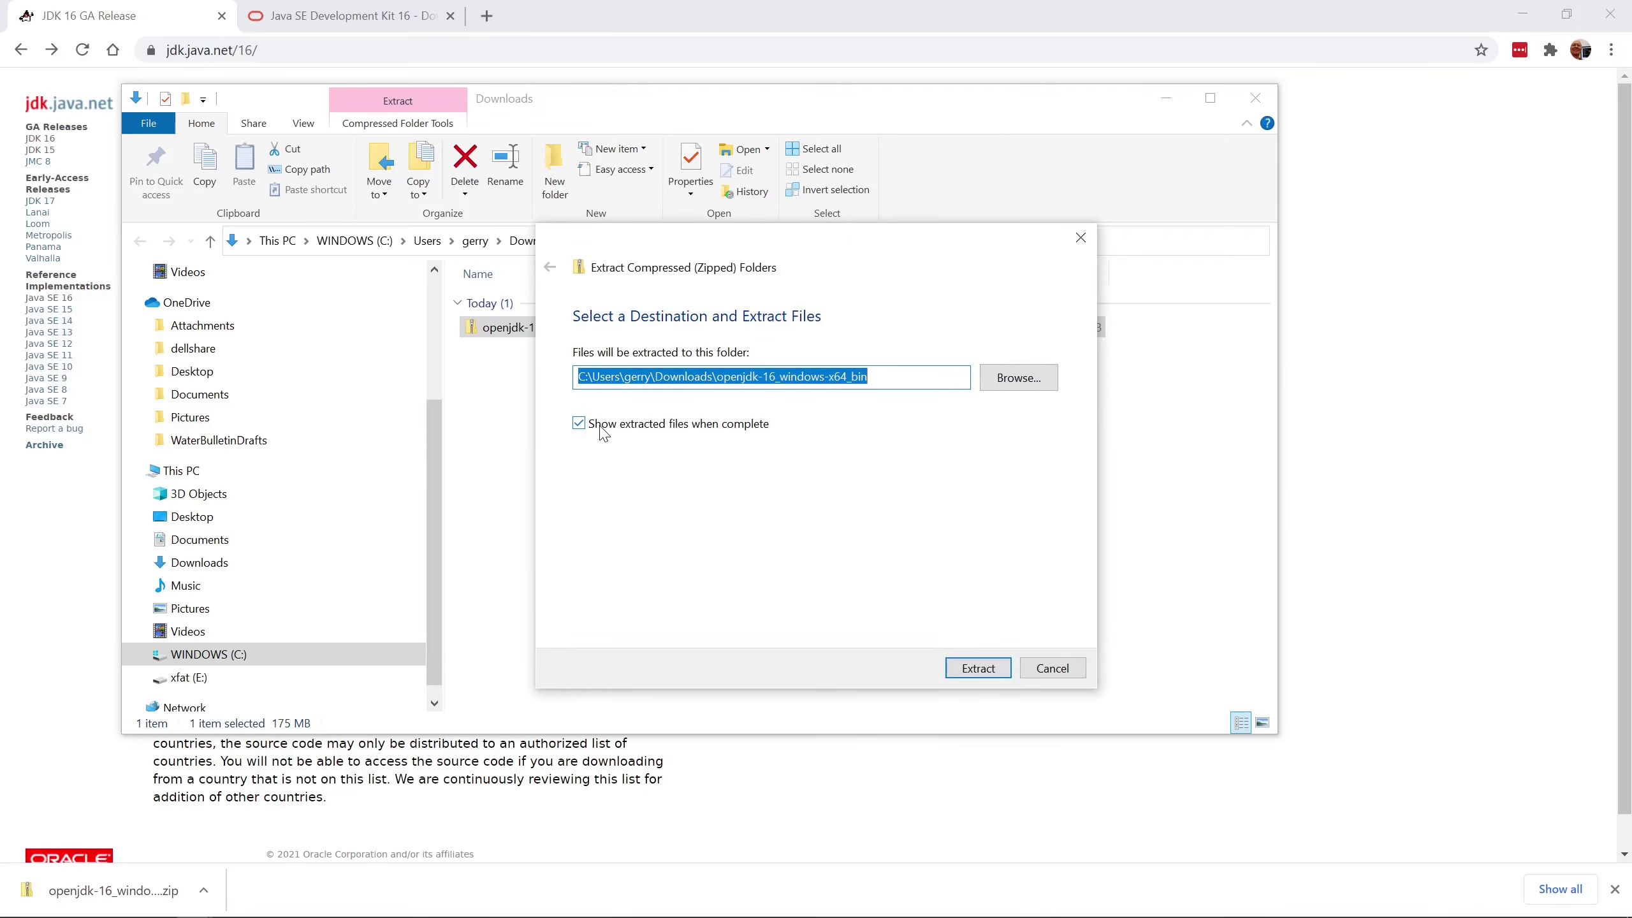
left_click(1039, 381)
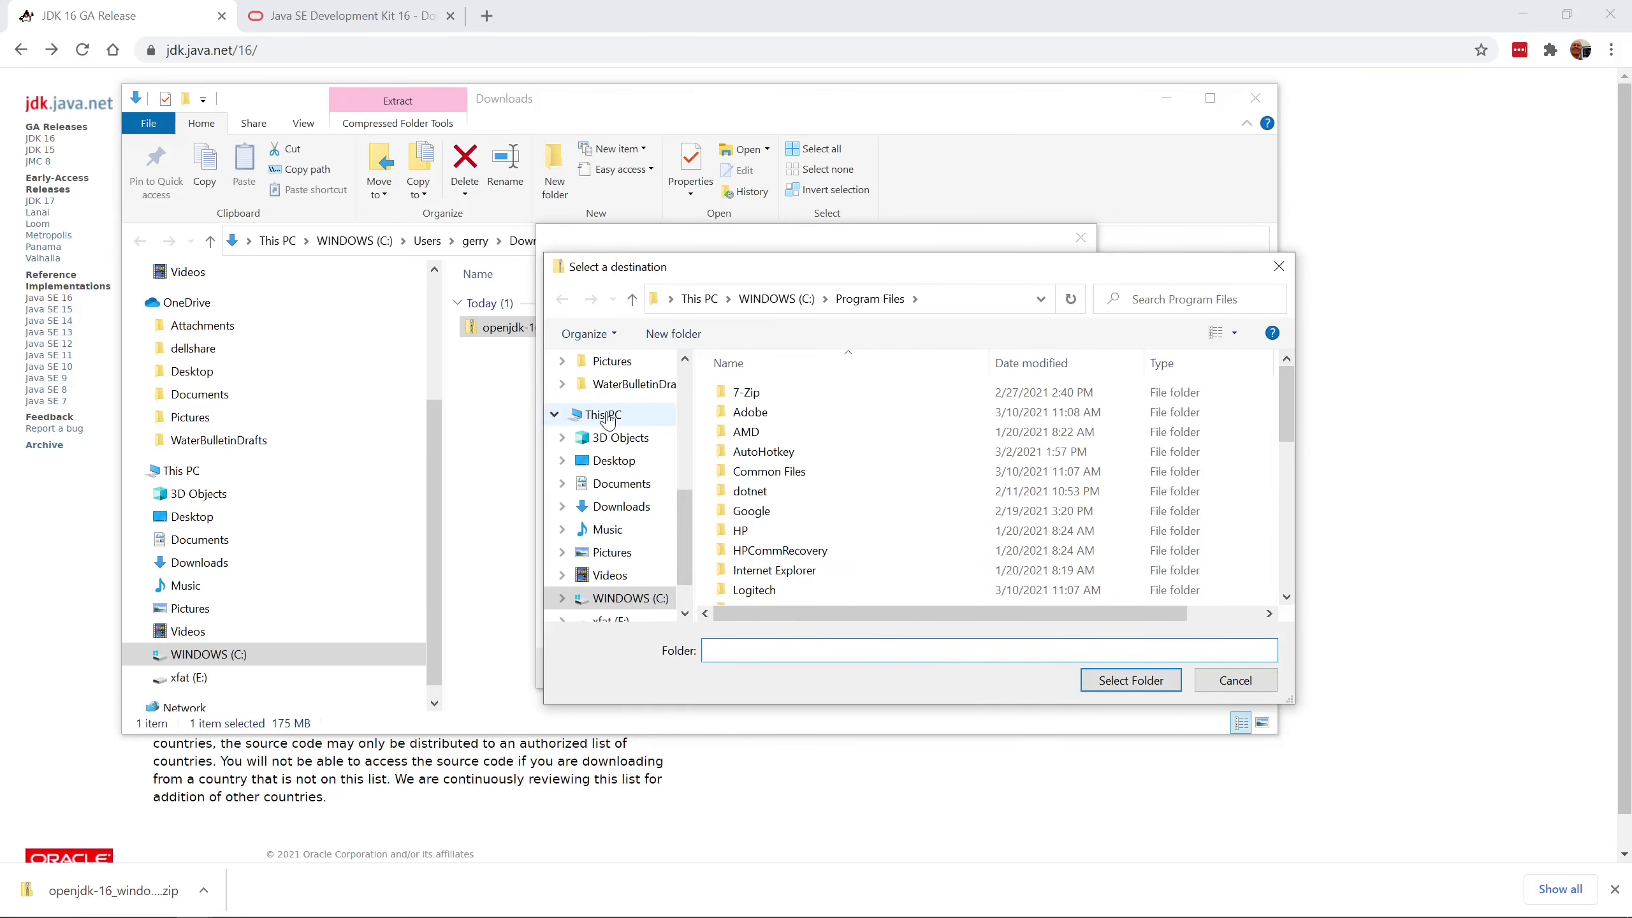
left_click(554, 414)
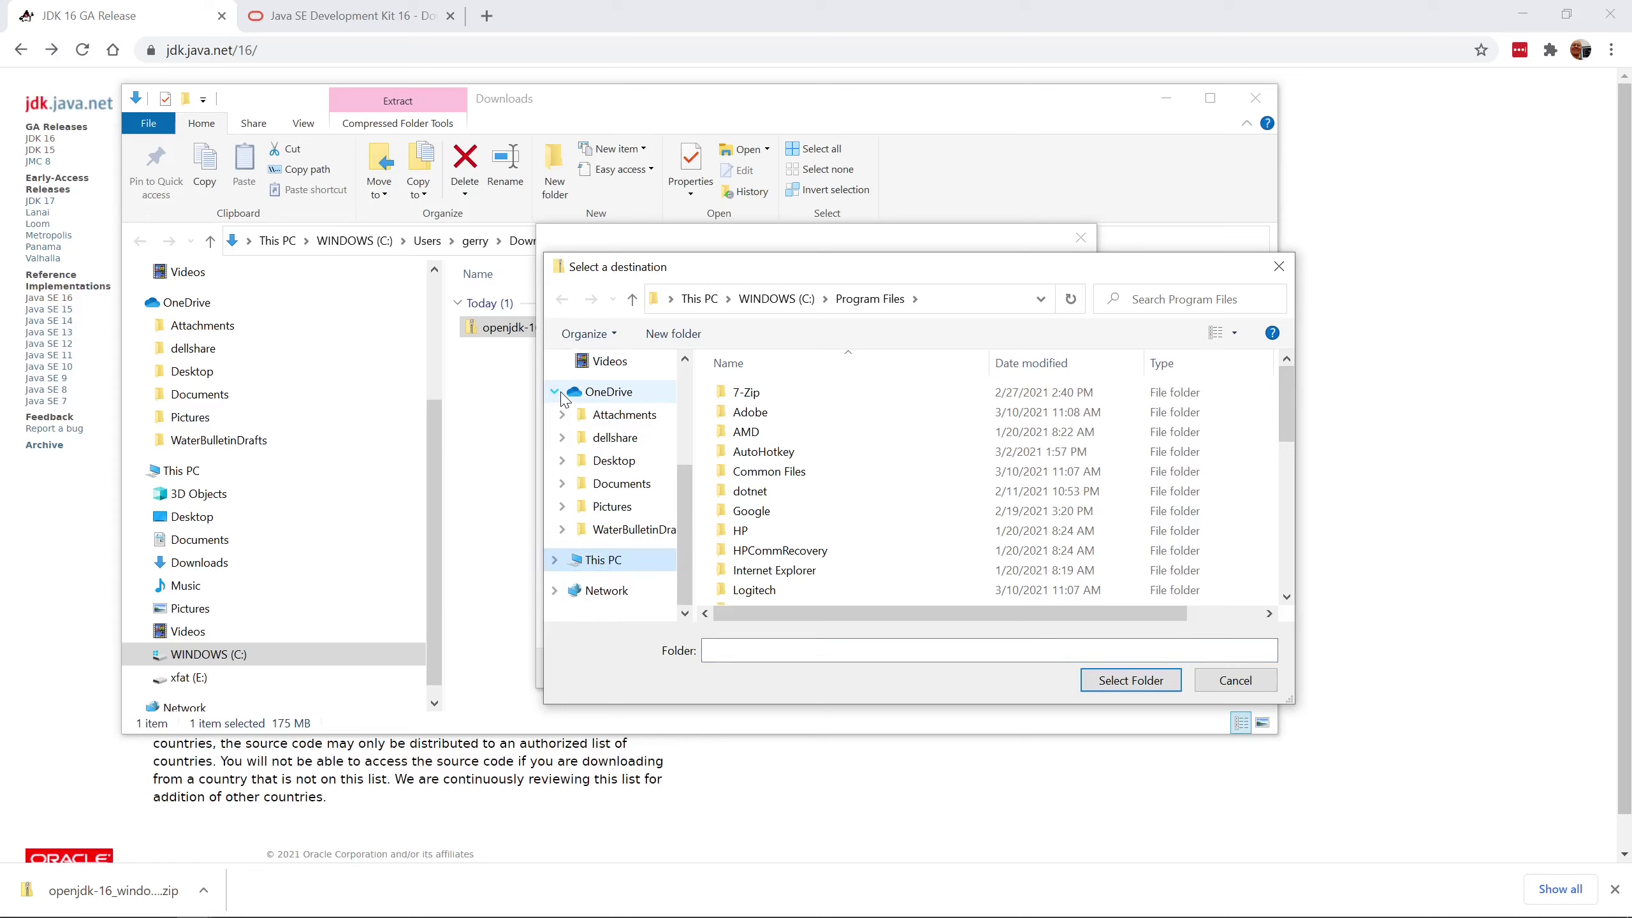
left_click(554, 560)
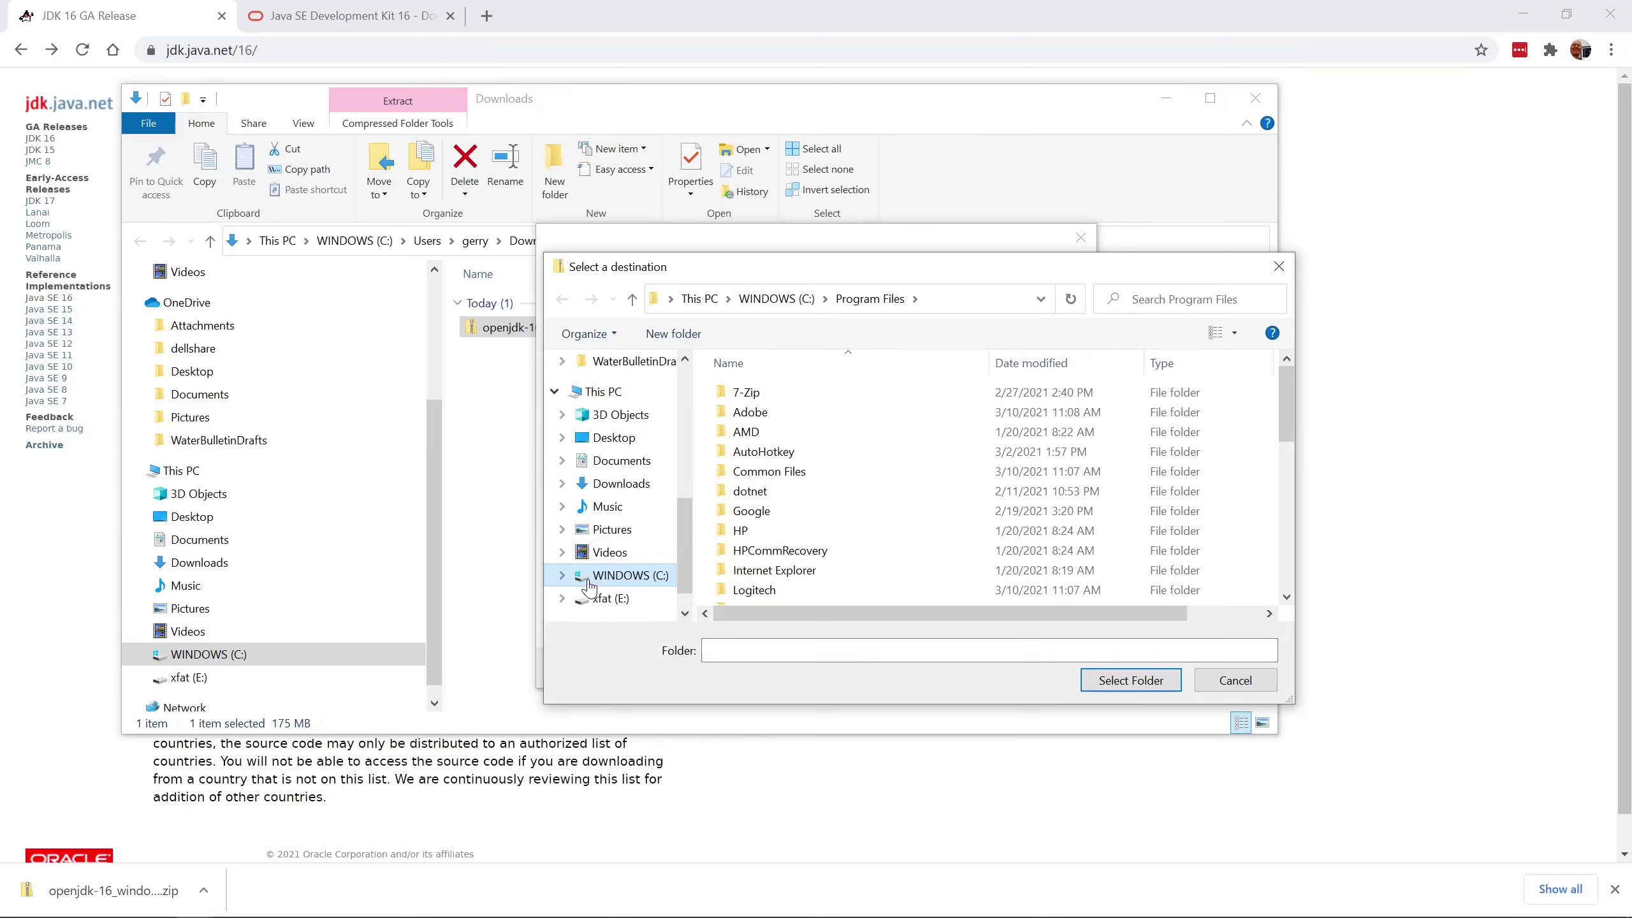
left_click(626, 577)
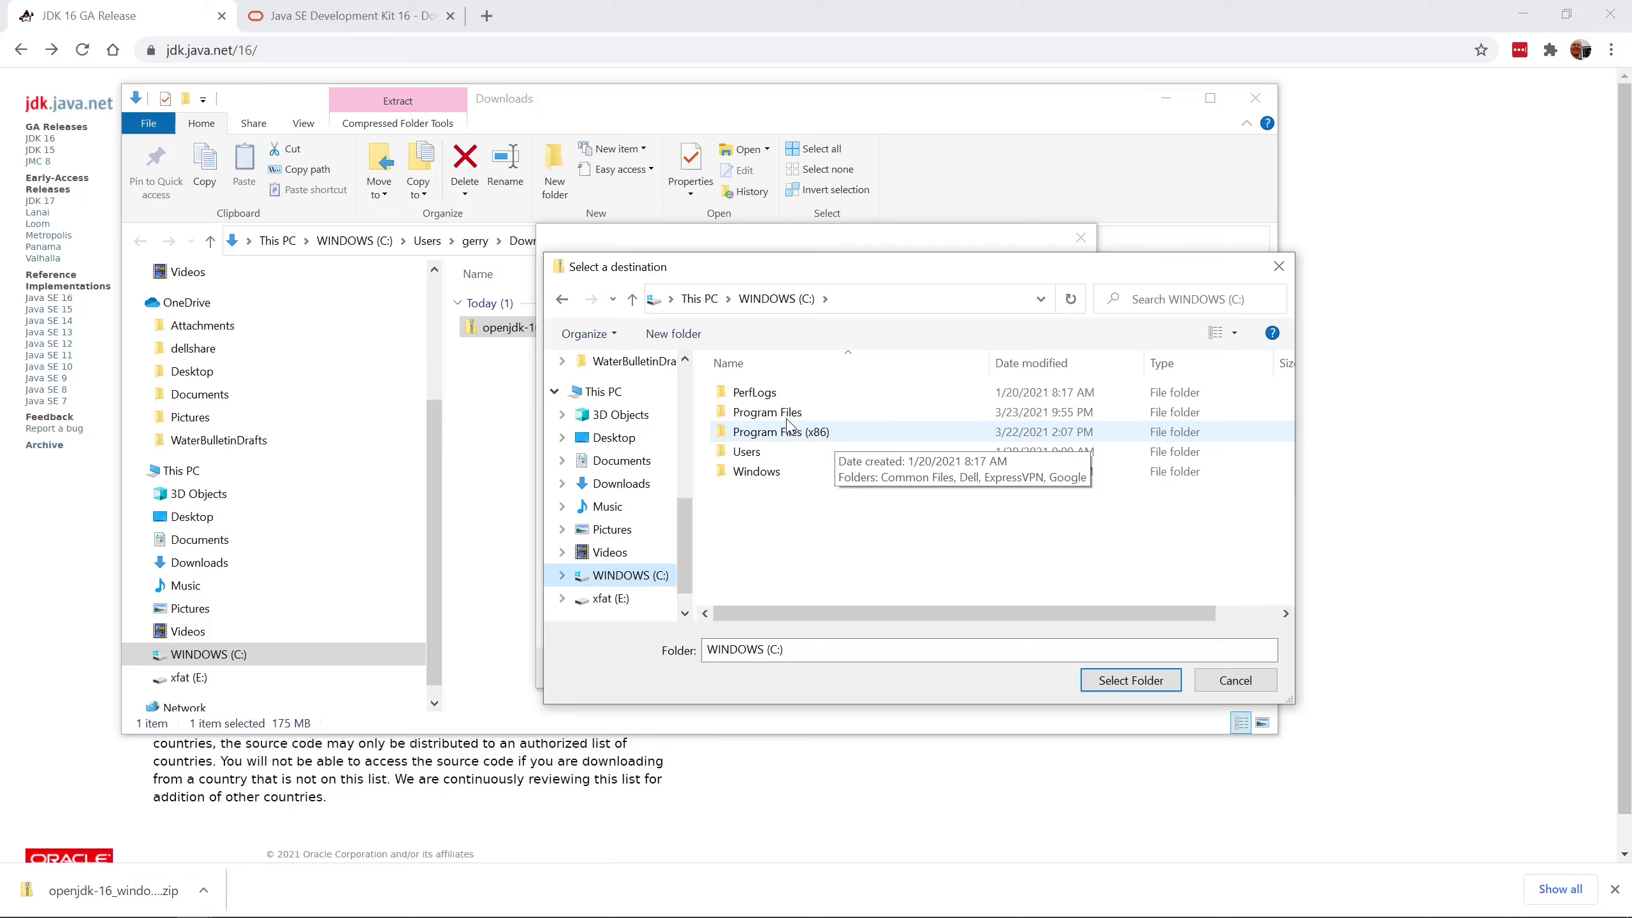
left_click(751, 416)
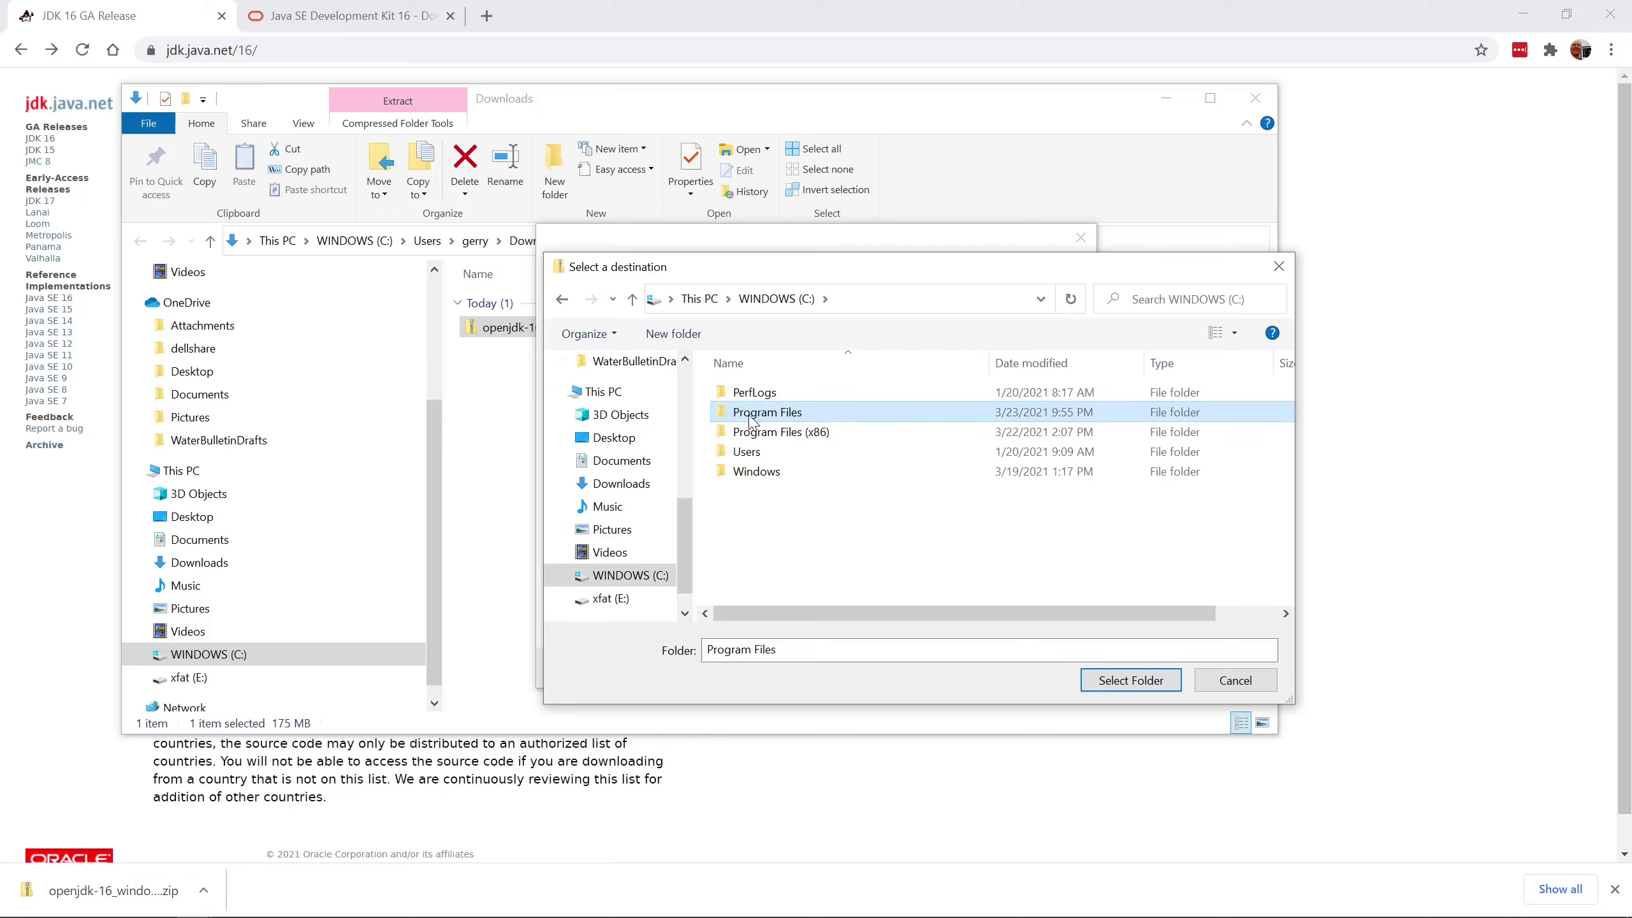
left_click(1133, 686)
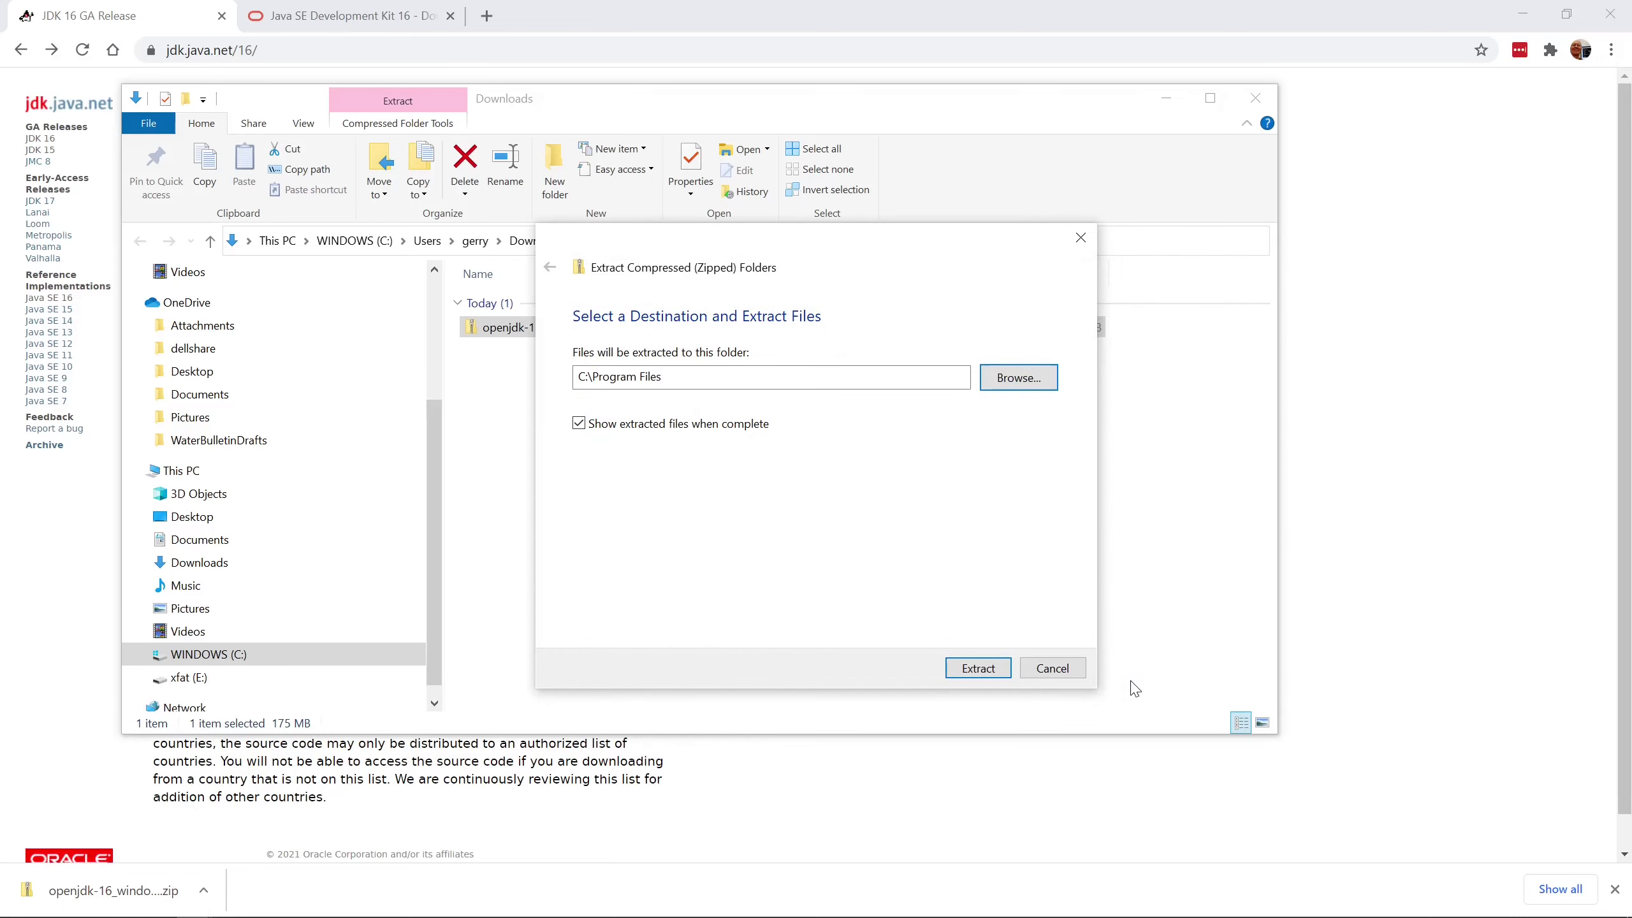
left_click(976, 670)
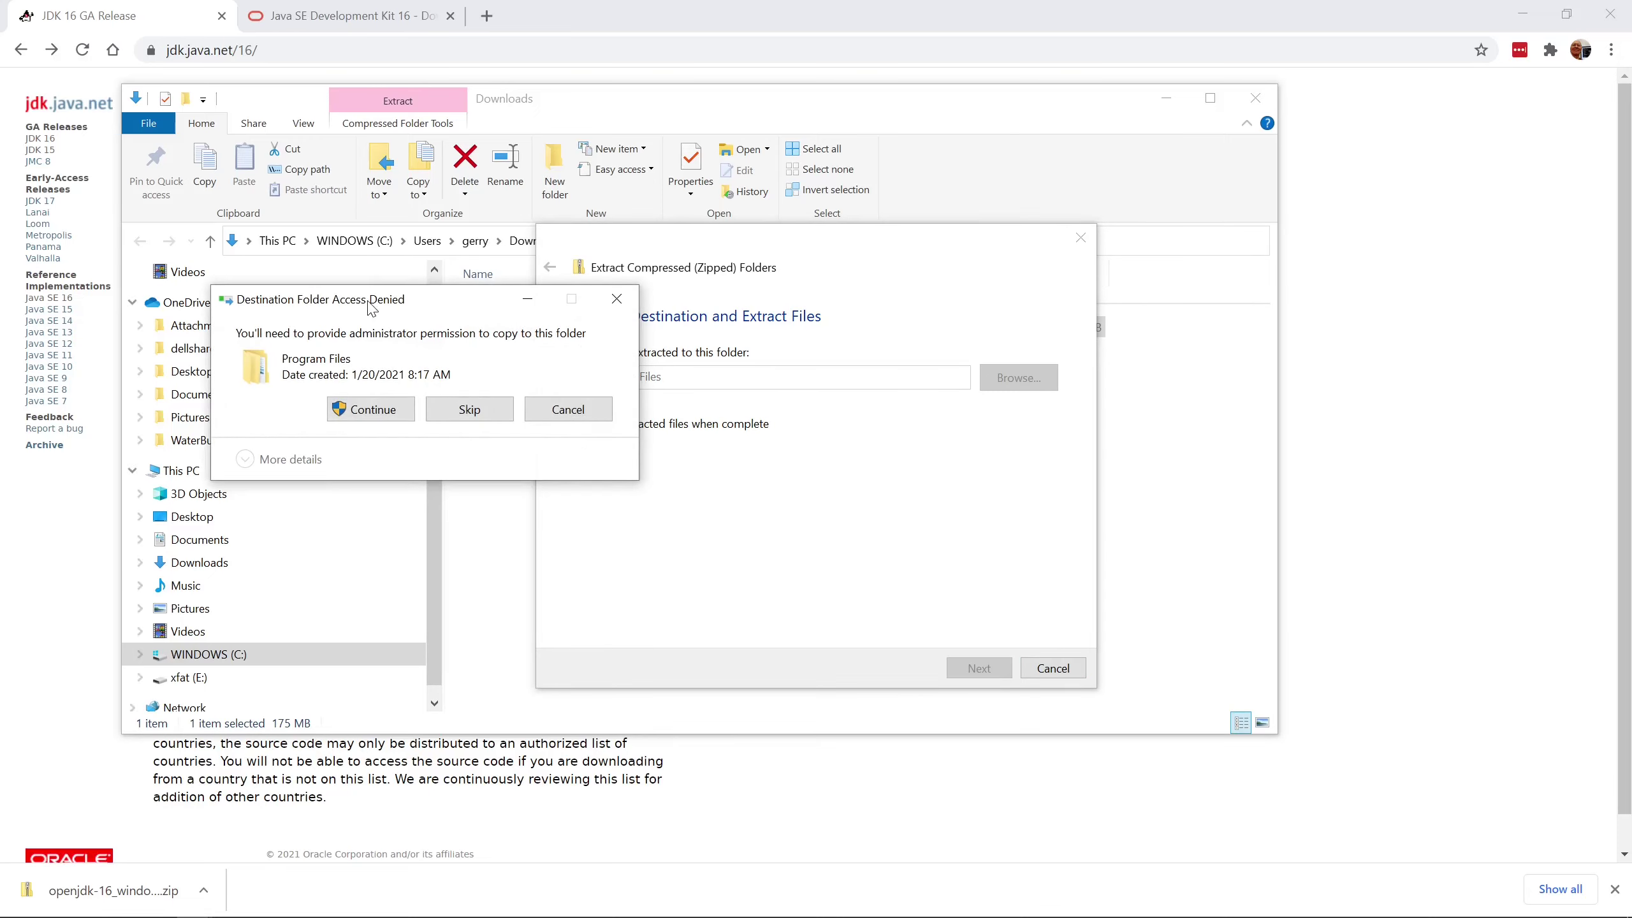
left_click(371, 409)
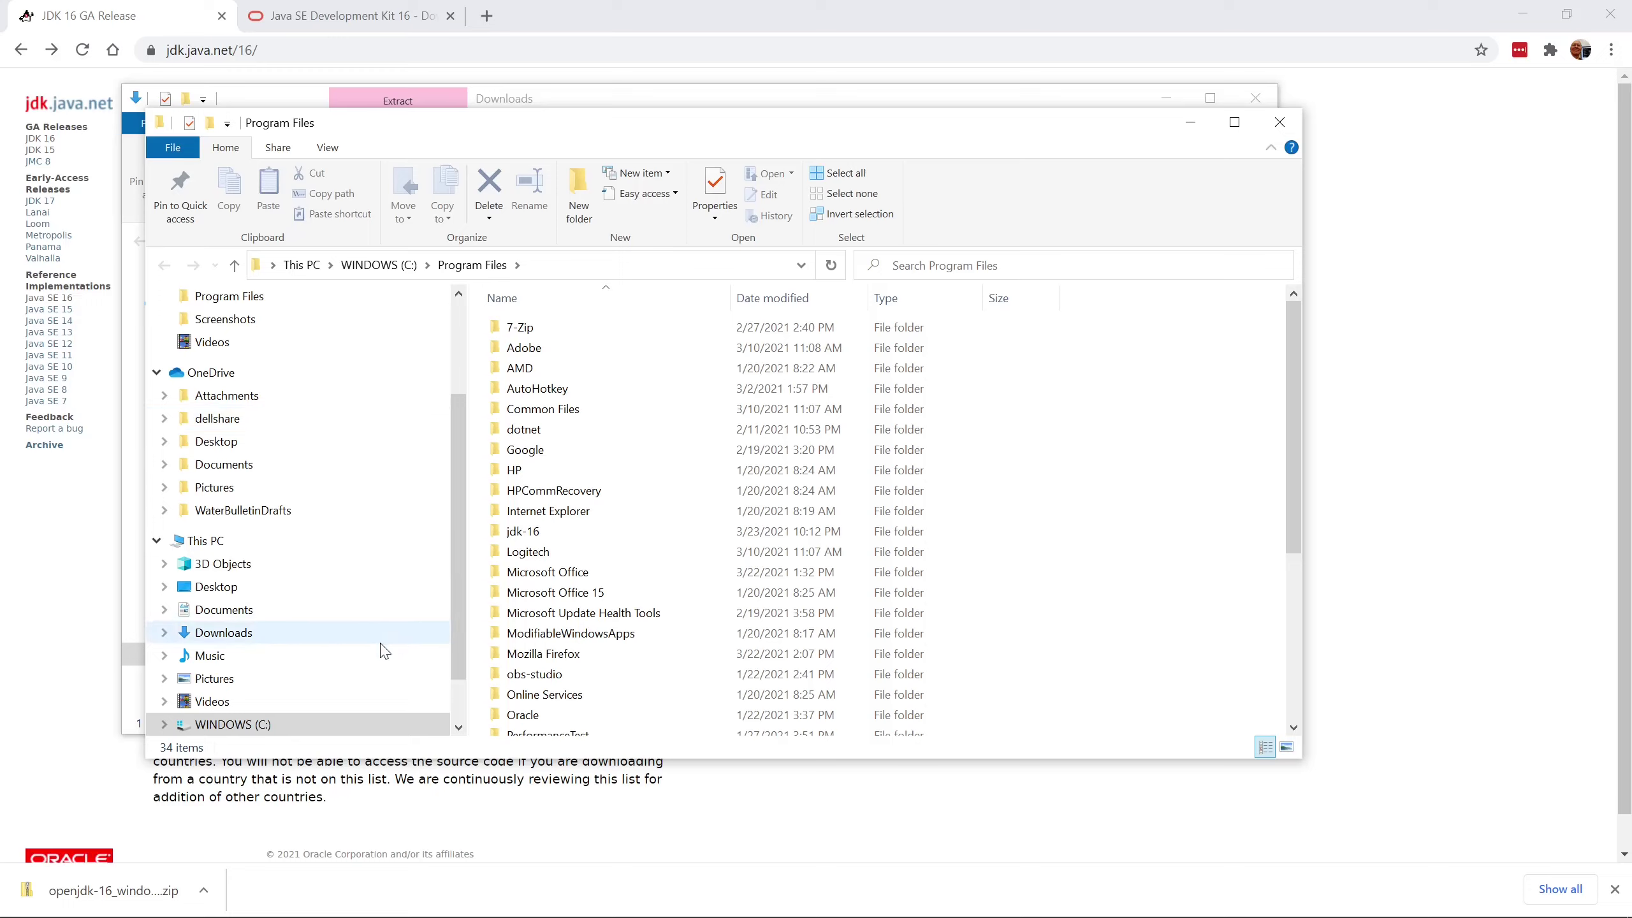
Open the extracted jdk-16 folder in C:\Program Files and copy the path of its bin folder
left_click(247, 728)
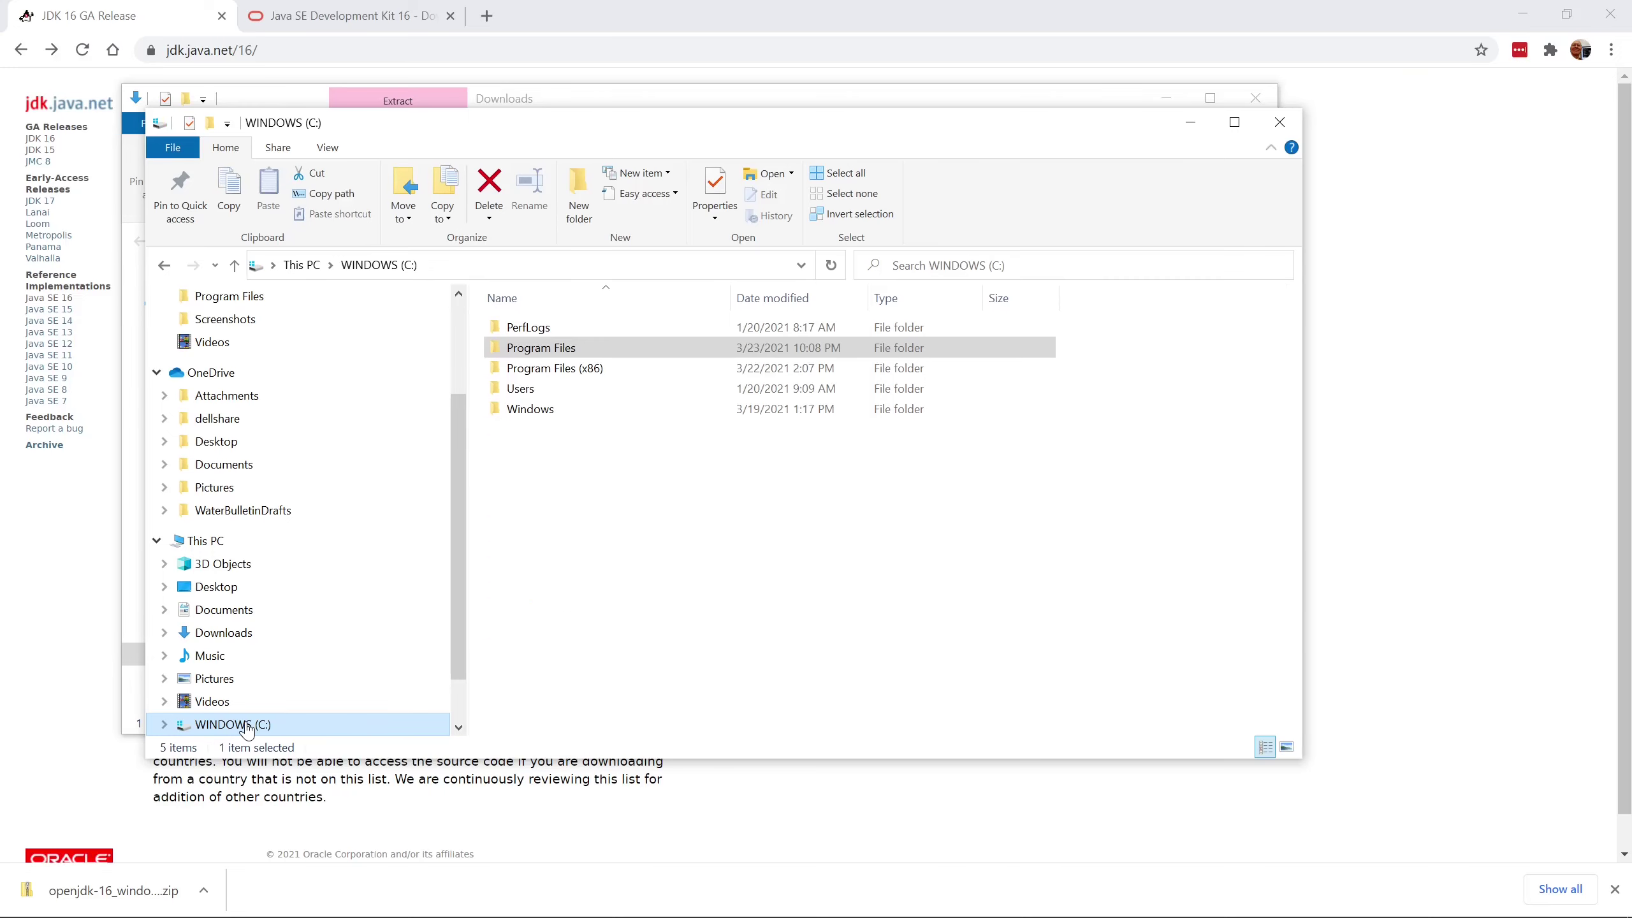
left_click(515, 349)
double_click(514, 349)
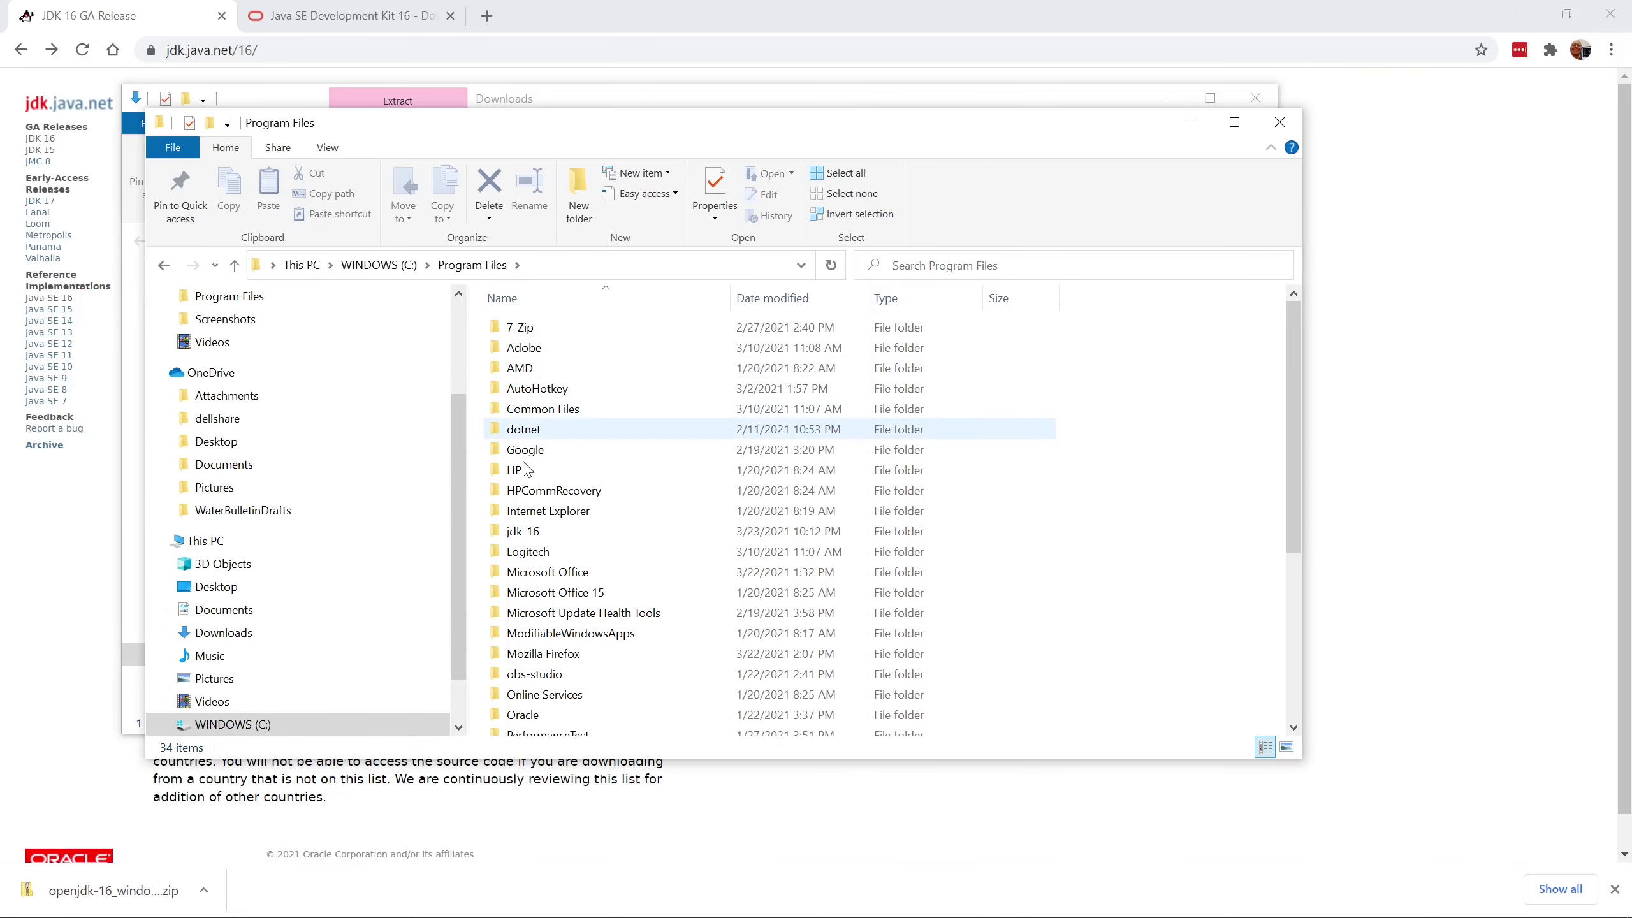
mouse_move(537, 539)
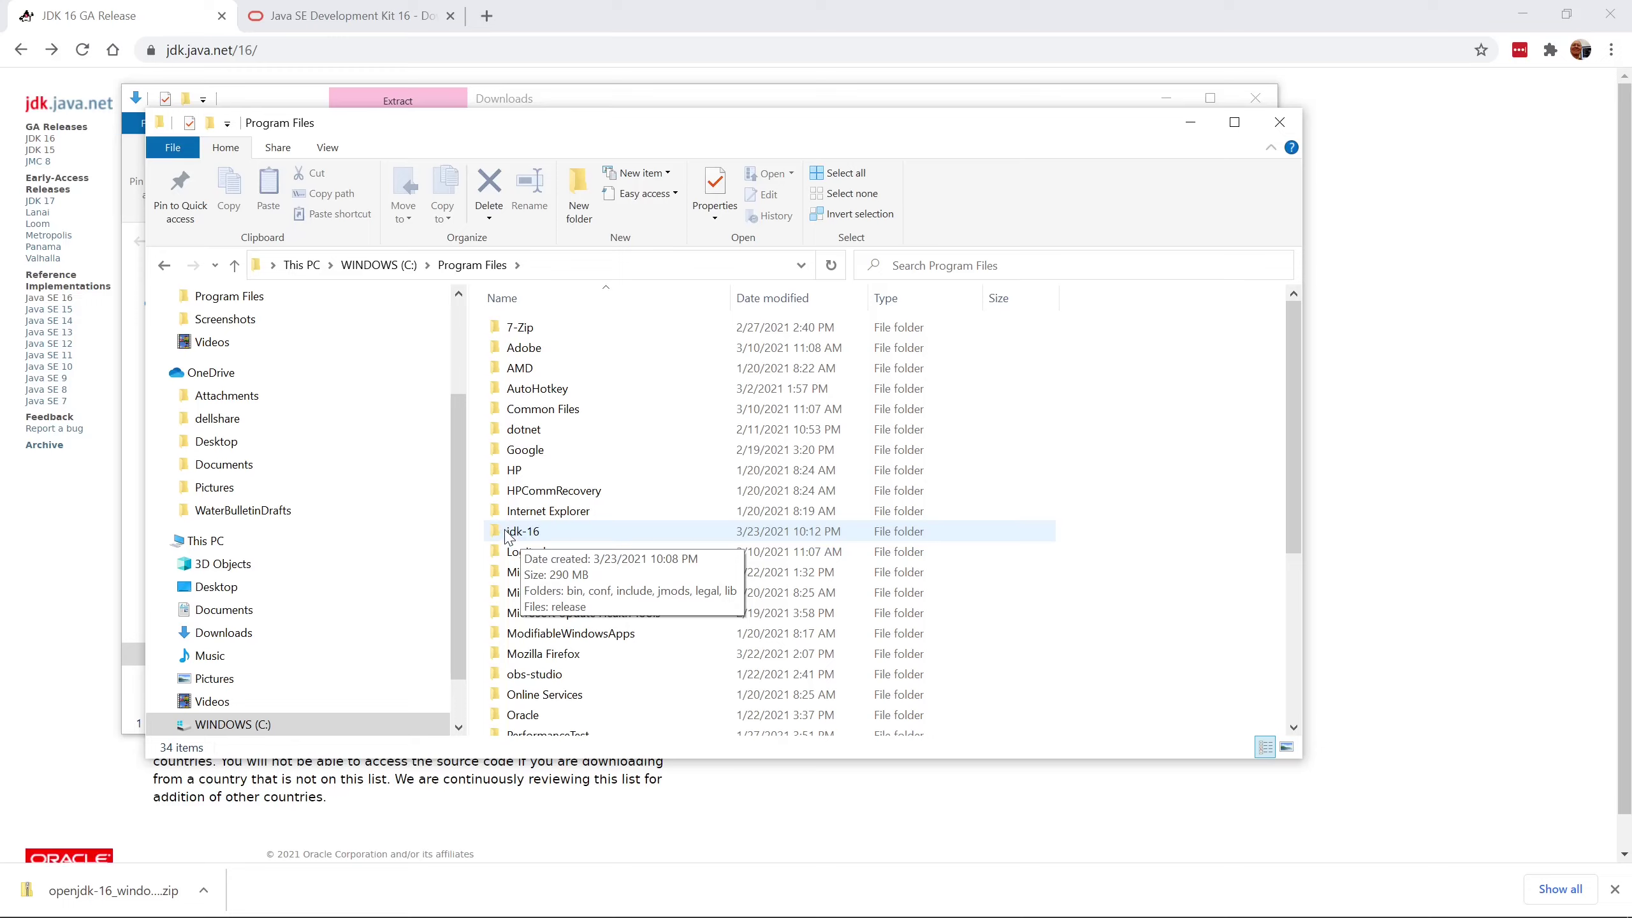
double_click(507, 532)
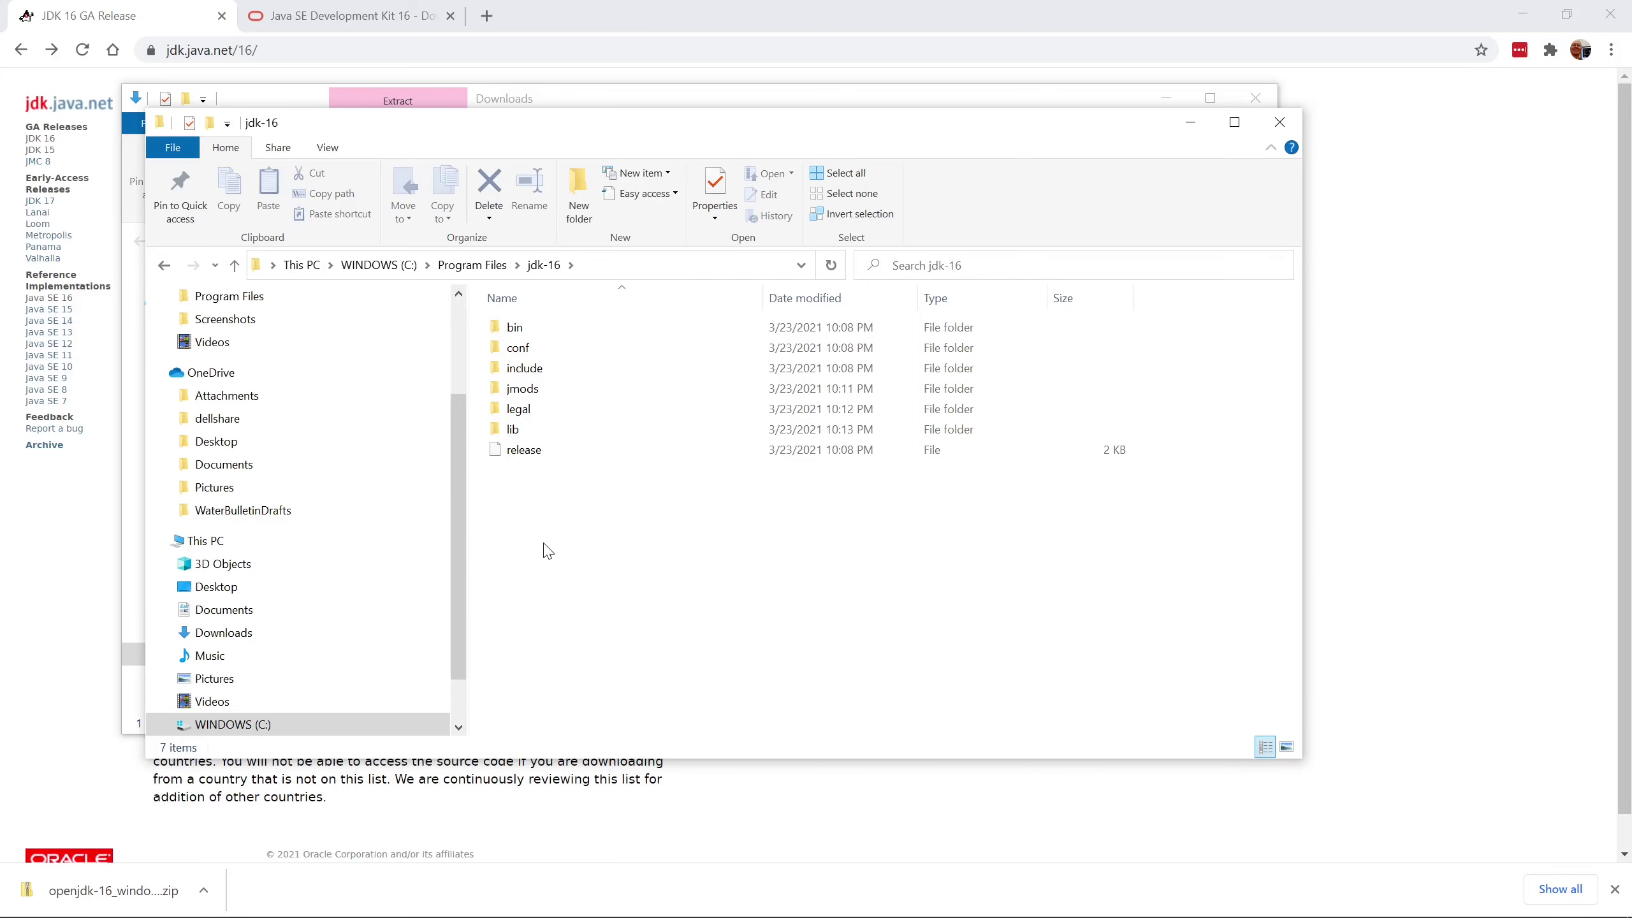
right_click(496, 330)
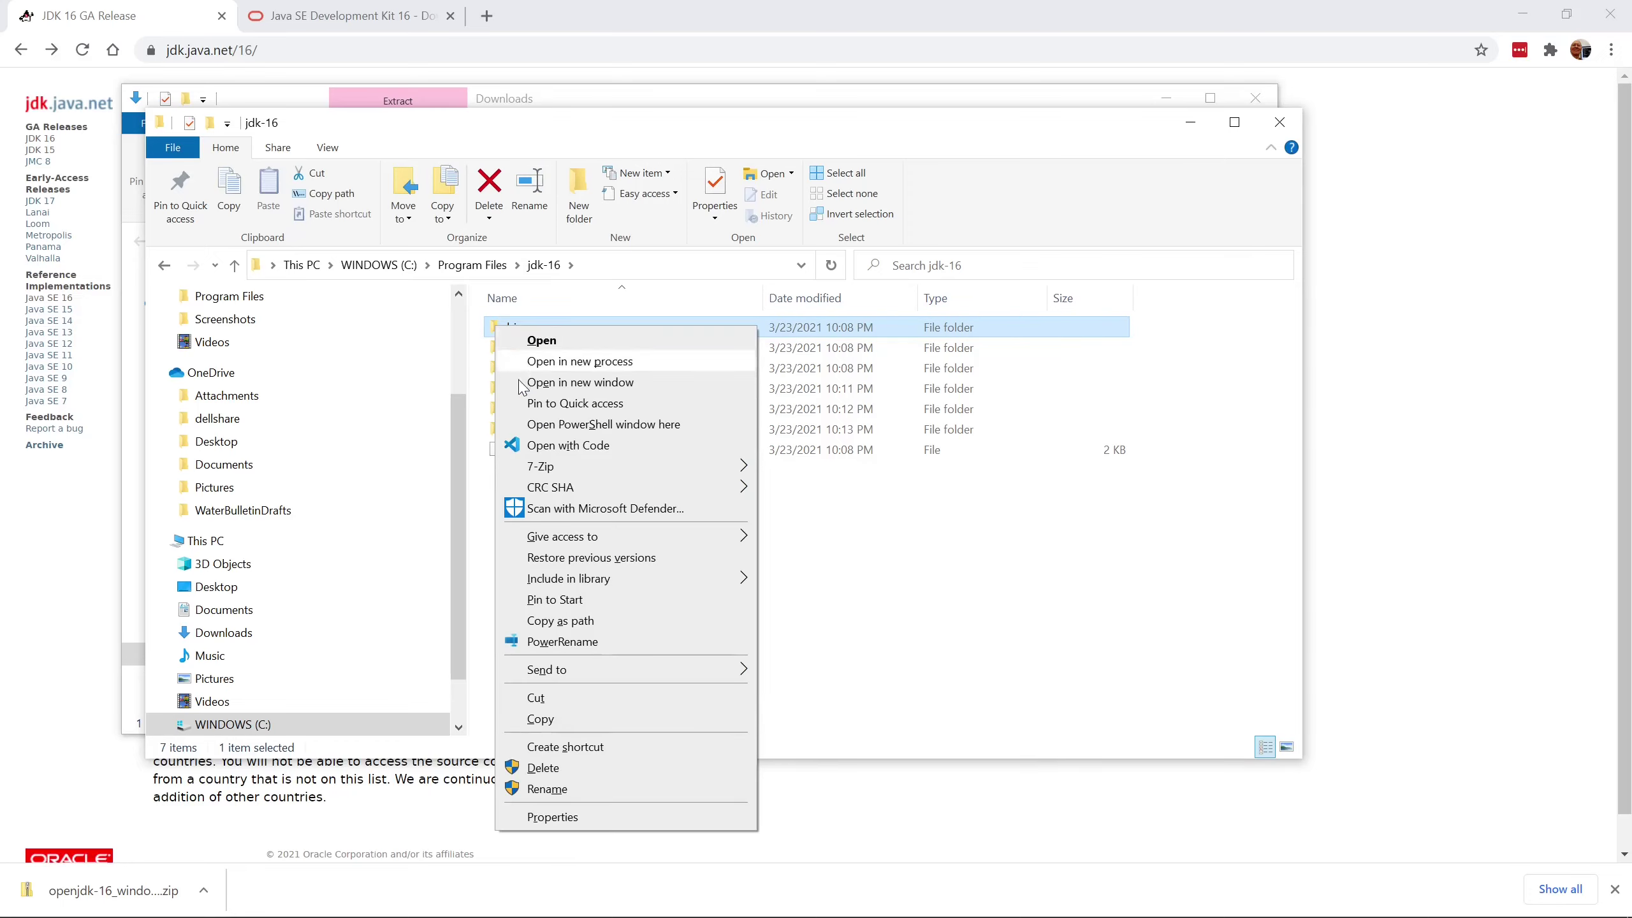
left_click(573, 622)
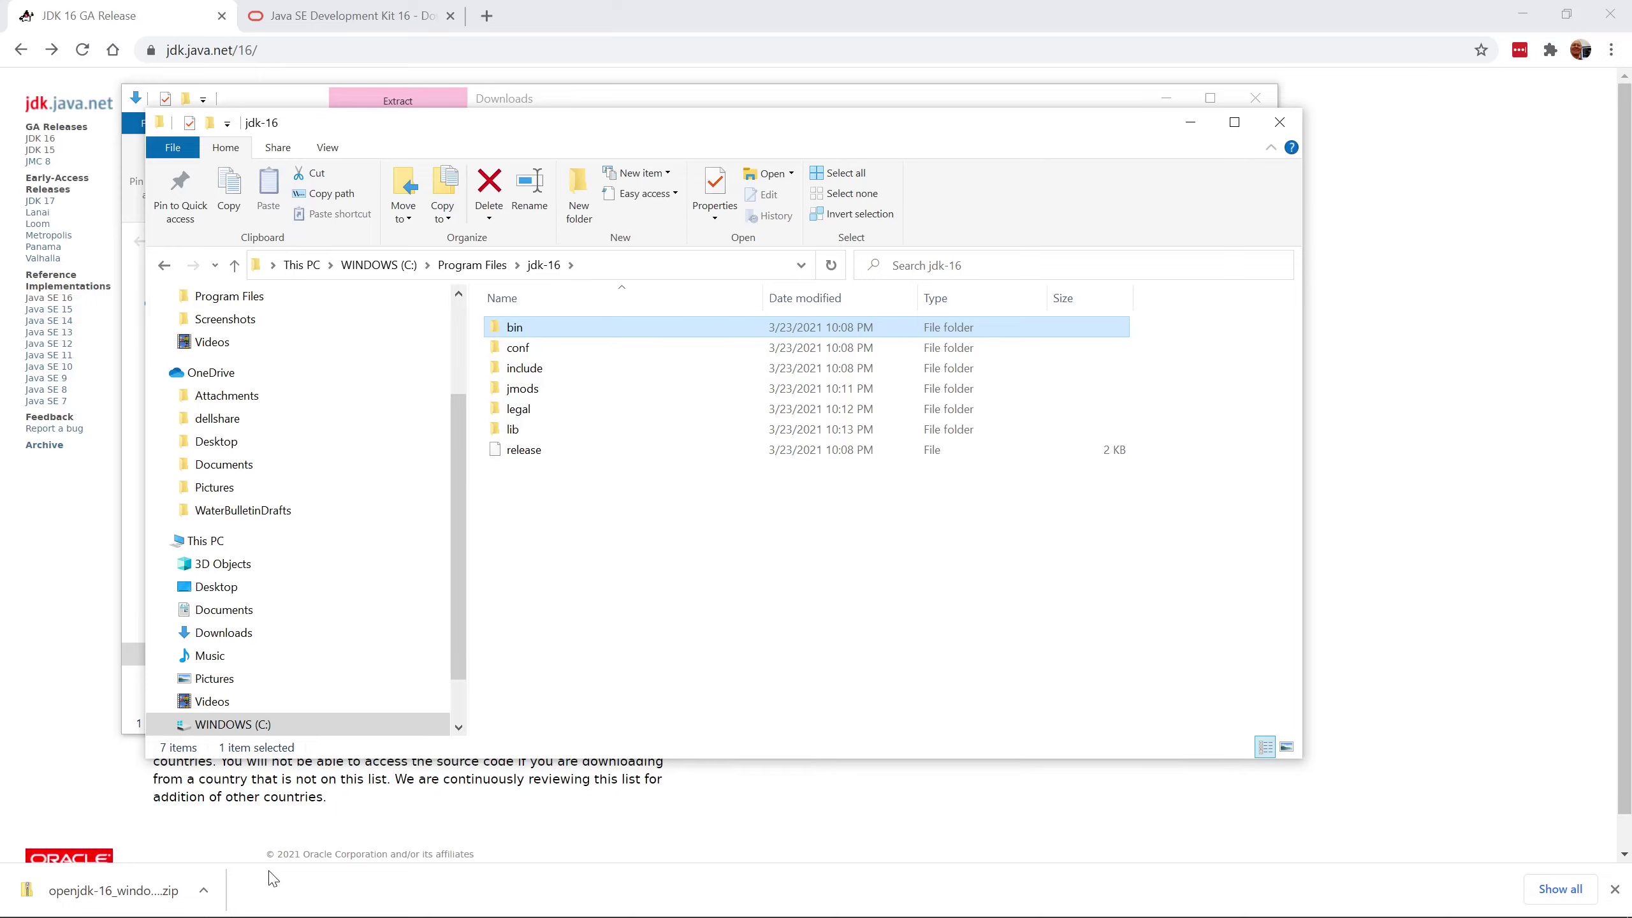
Search Windows for "env" and open the Environment Variables settings from the system properties
mouse_move(280, 913)
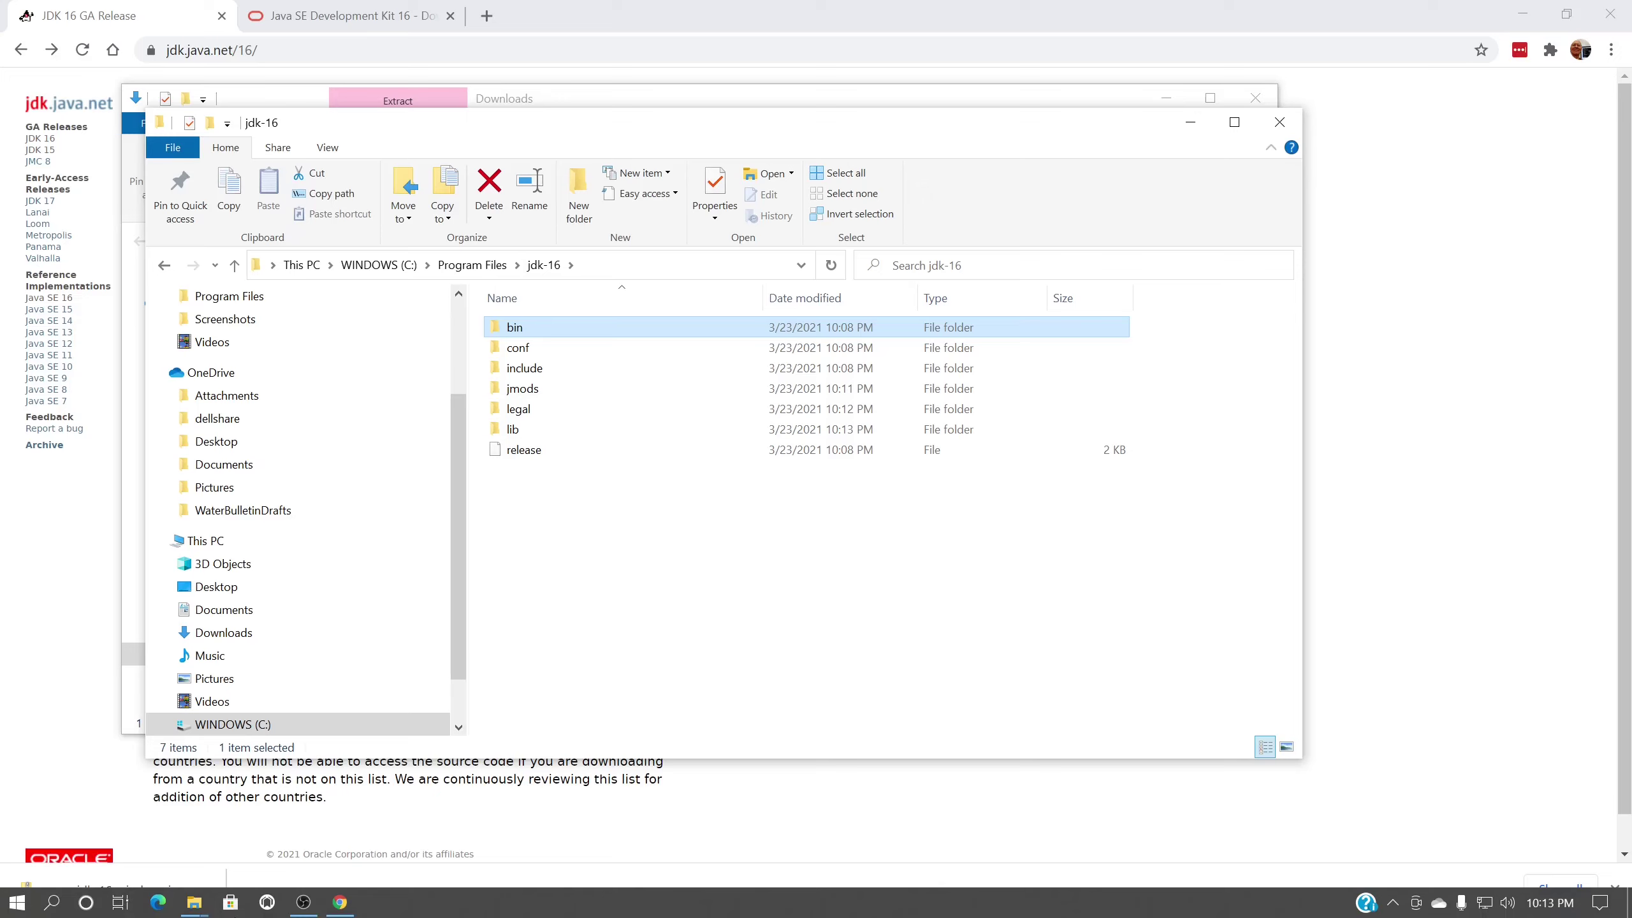
left_click(53, 906)
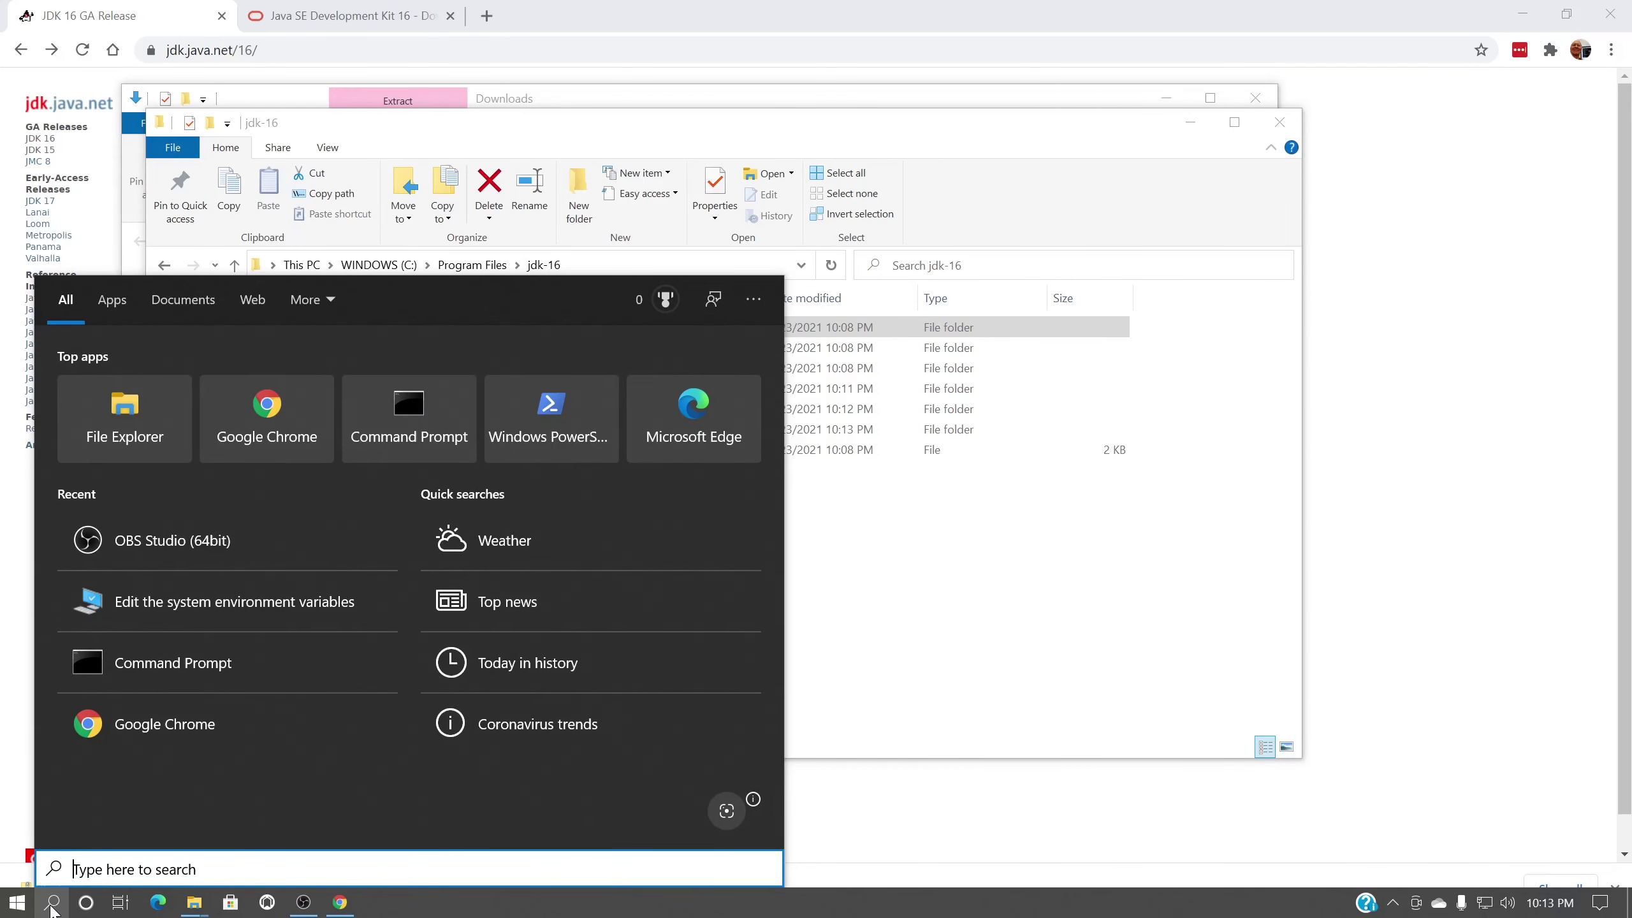
type("env")
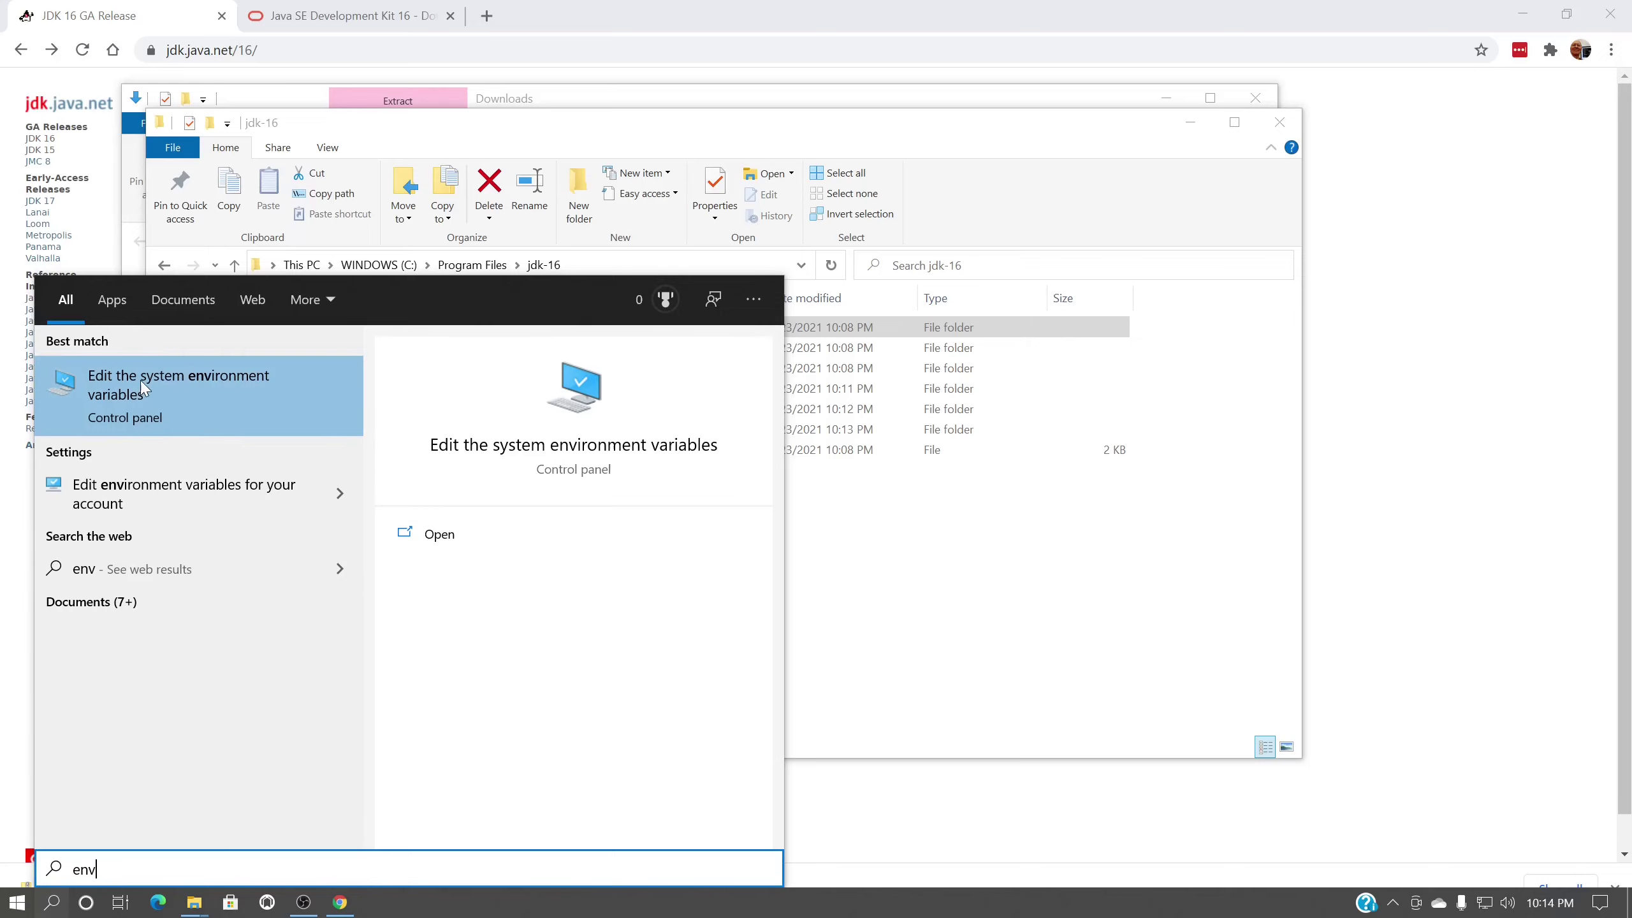
left_click(439, 534)
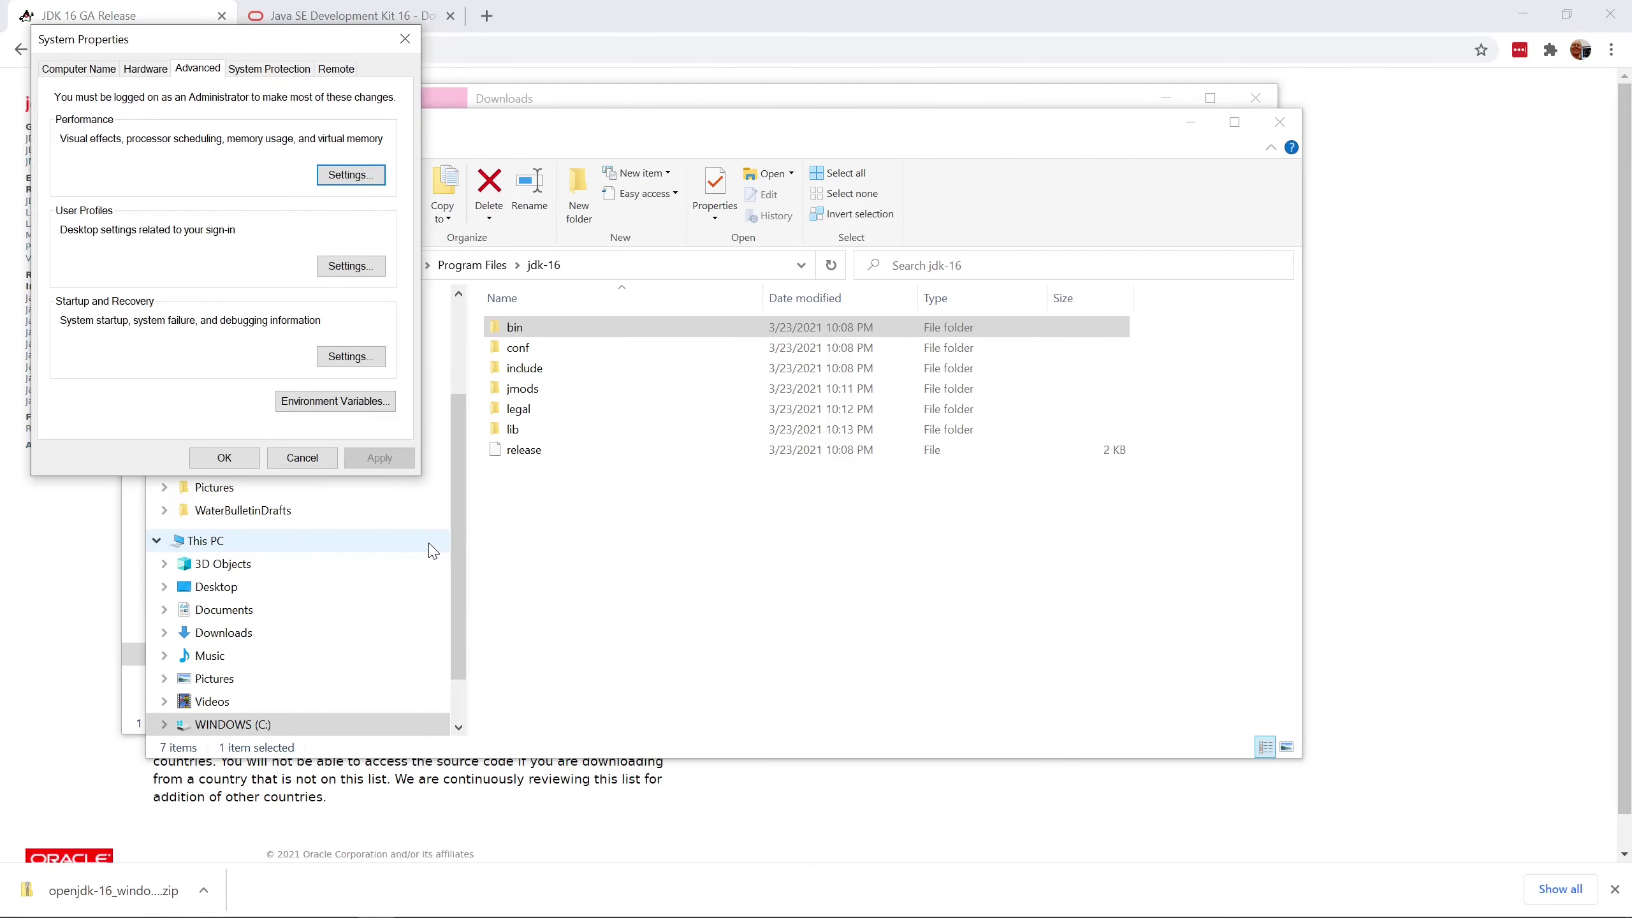
left_click(361, 411)
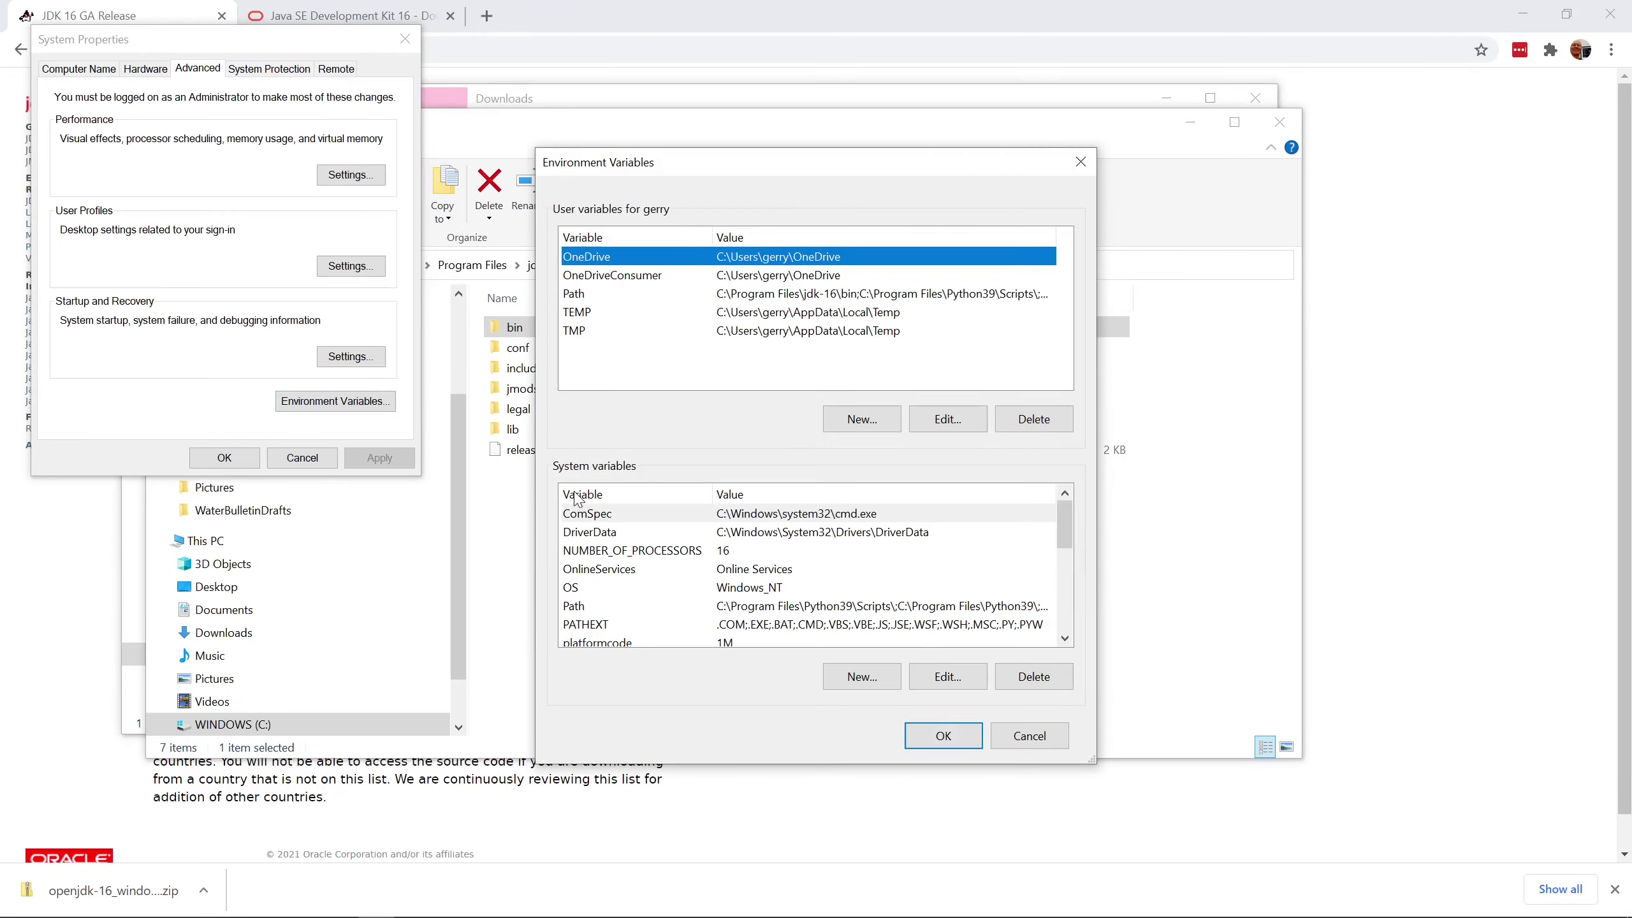
Add the copied path "C:\Program Files\jdk-16\bin" as a new entry in the system Path variable
double_click(572, 606)
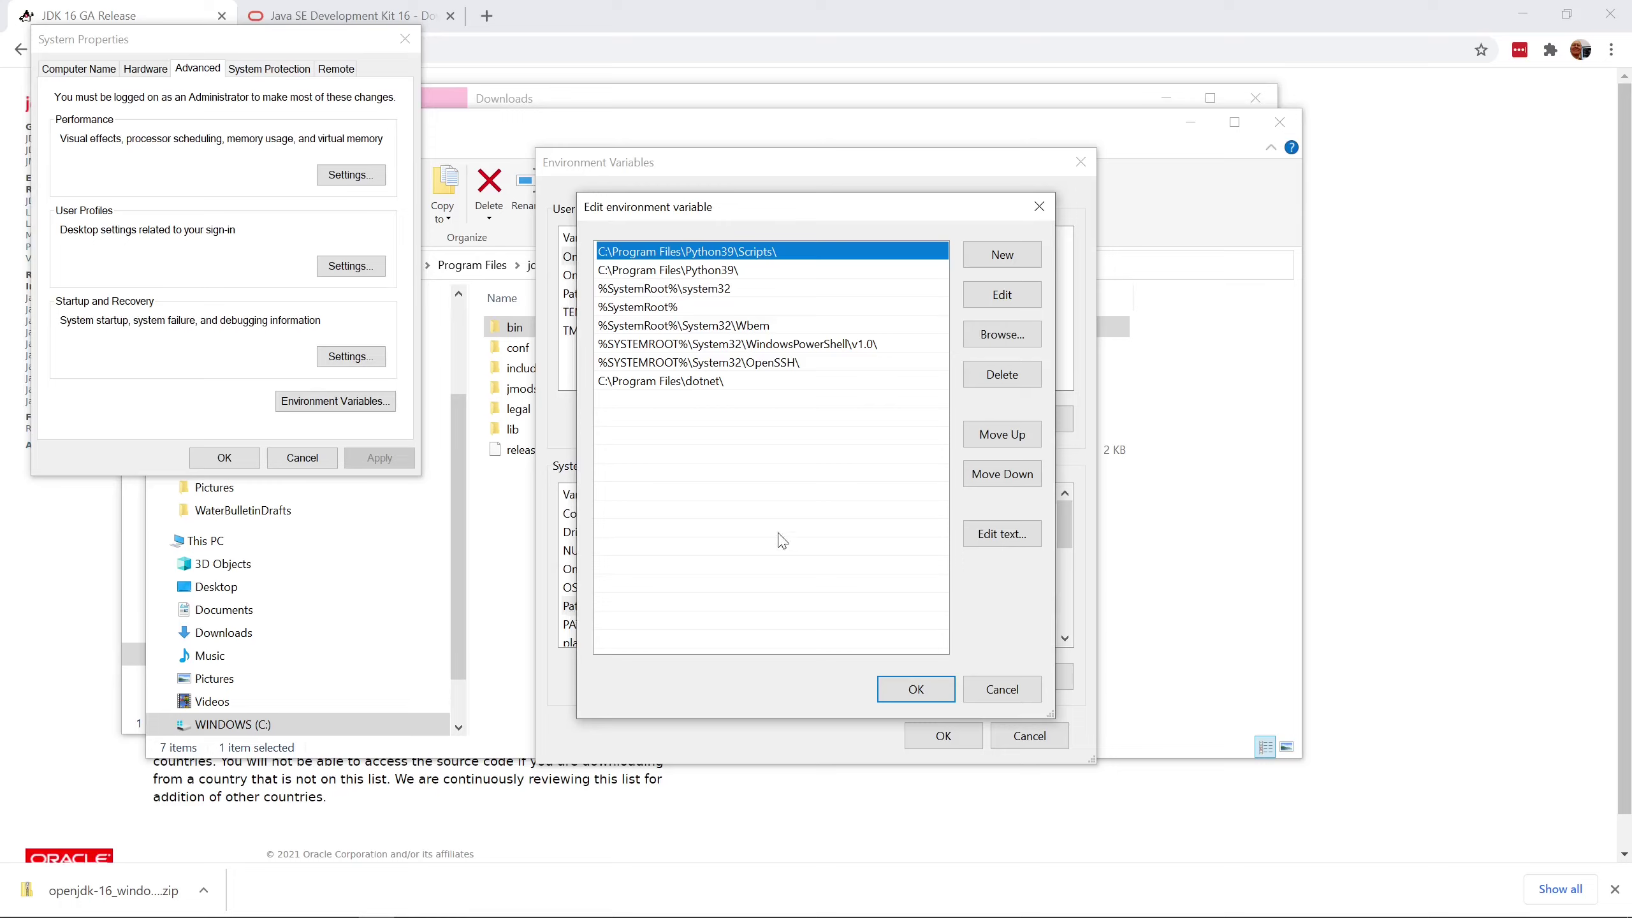
left_click(1001, 255)
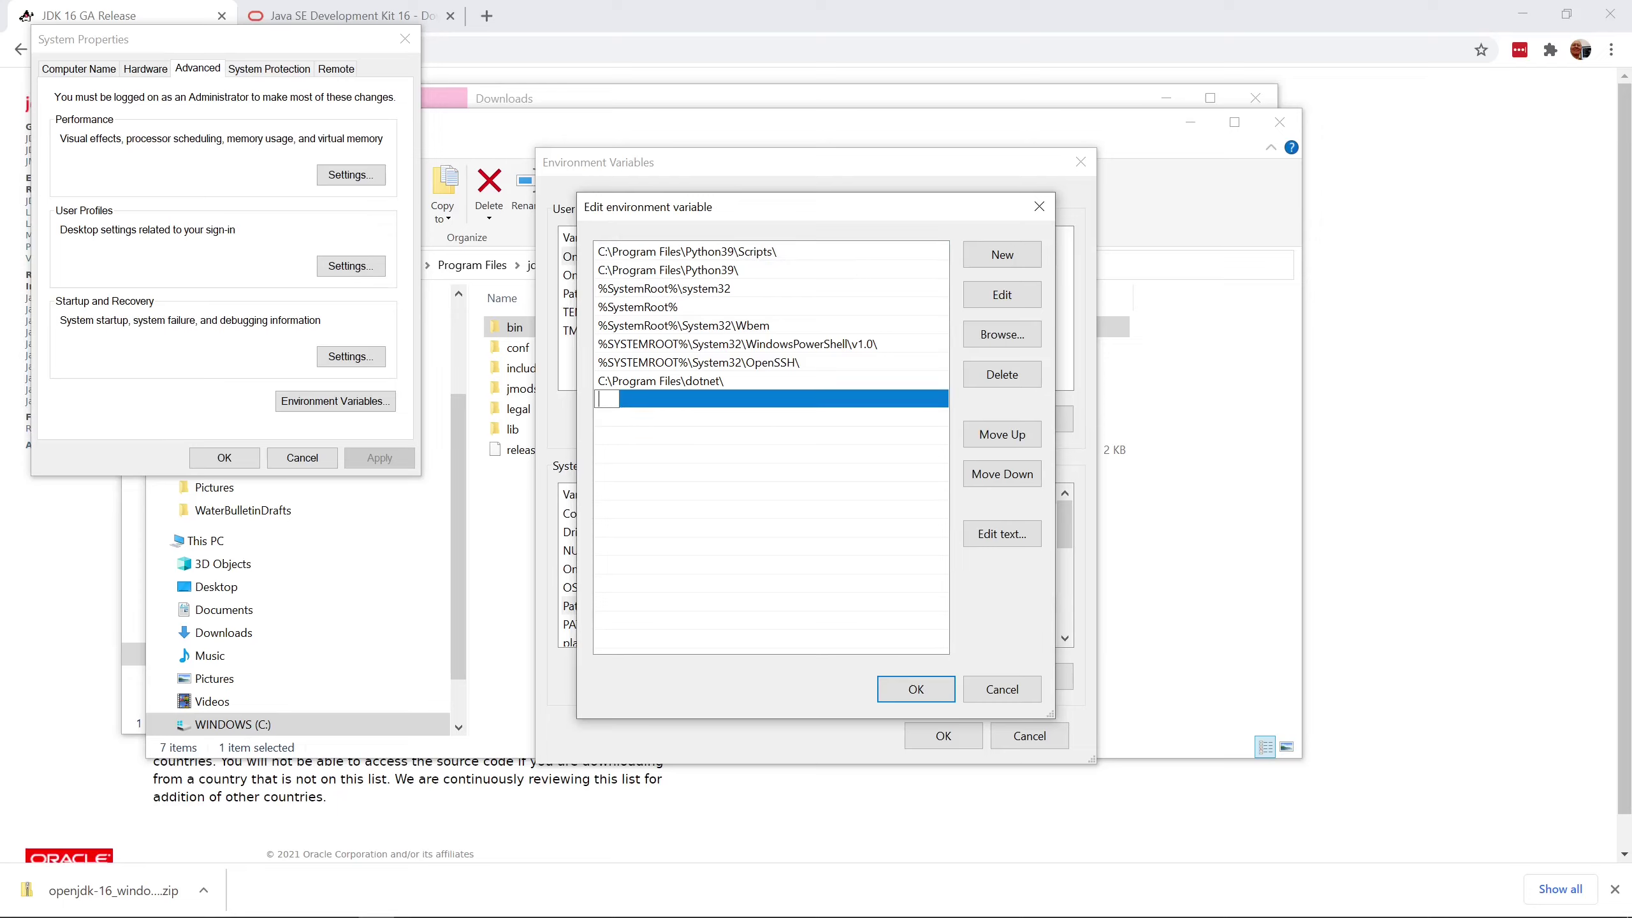
right_click(602, 398)
left_click(648, 476)
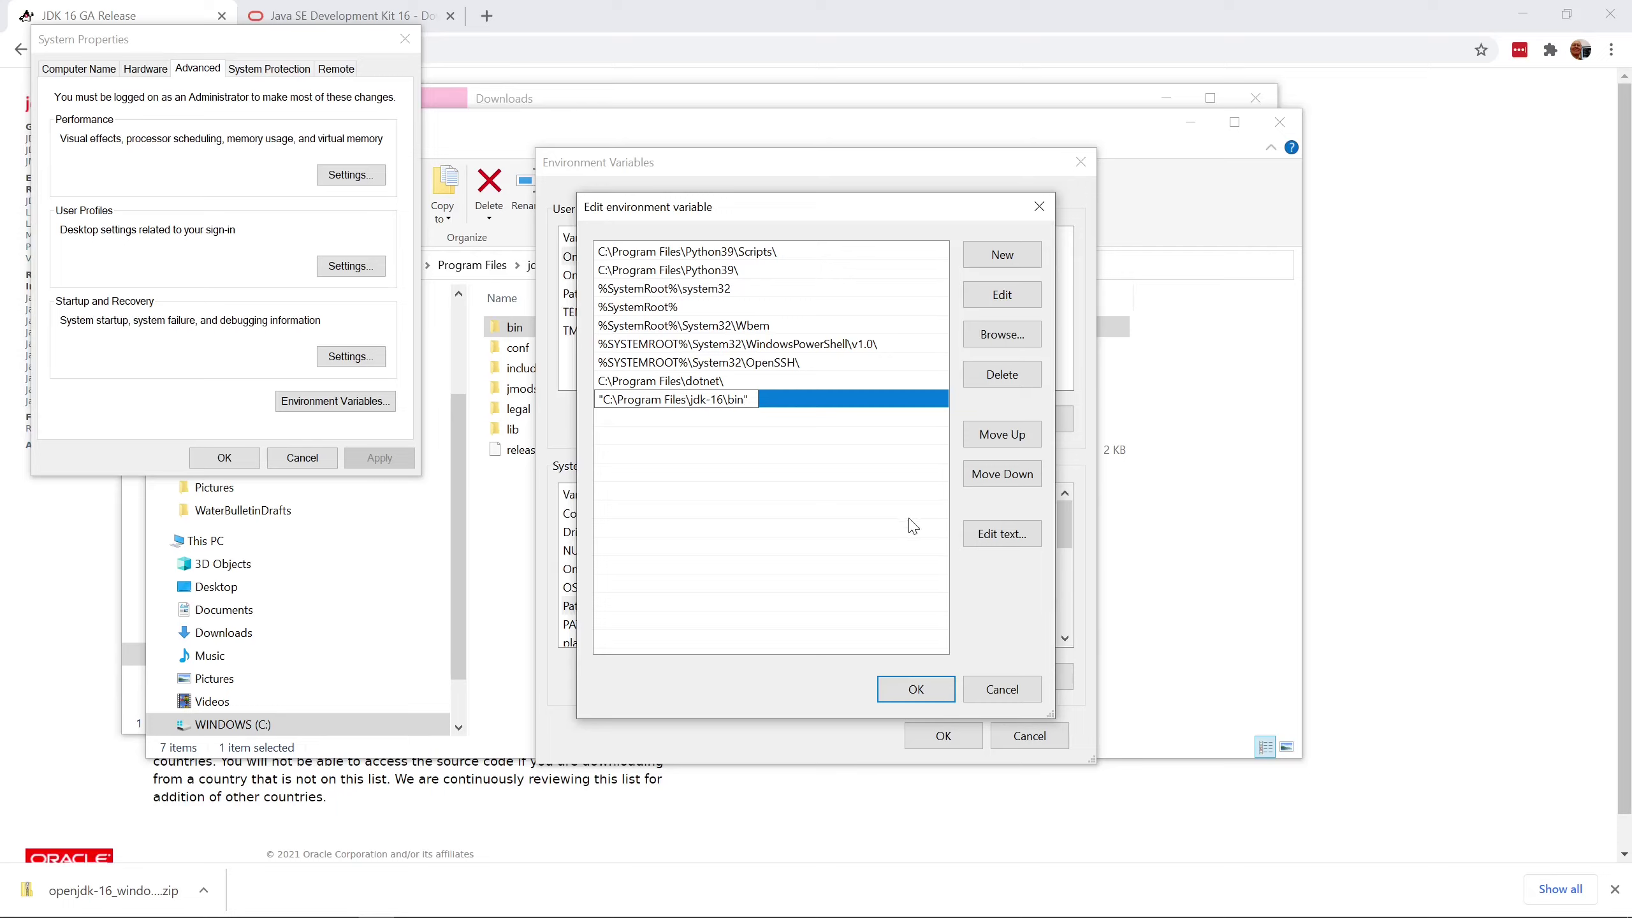
Move the C:\Program Files\jdk-16\bin entry to the top of the system Path list and accept the edited variable
left_click(998, 438)
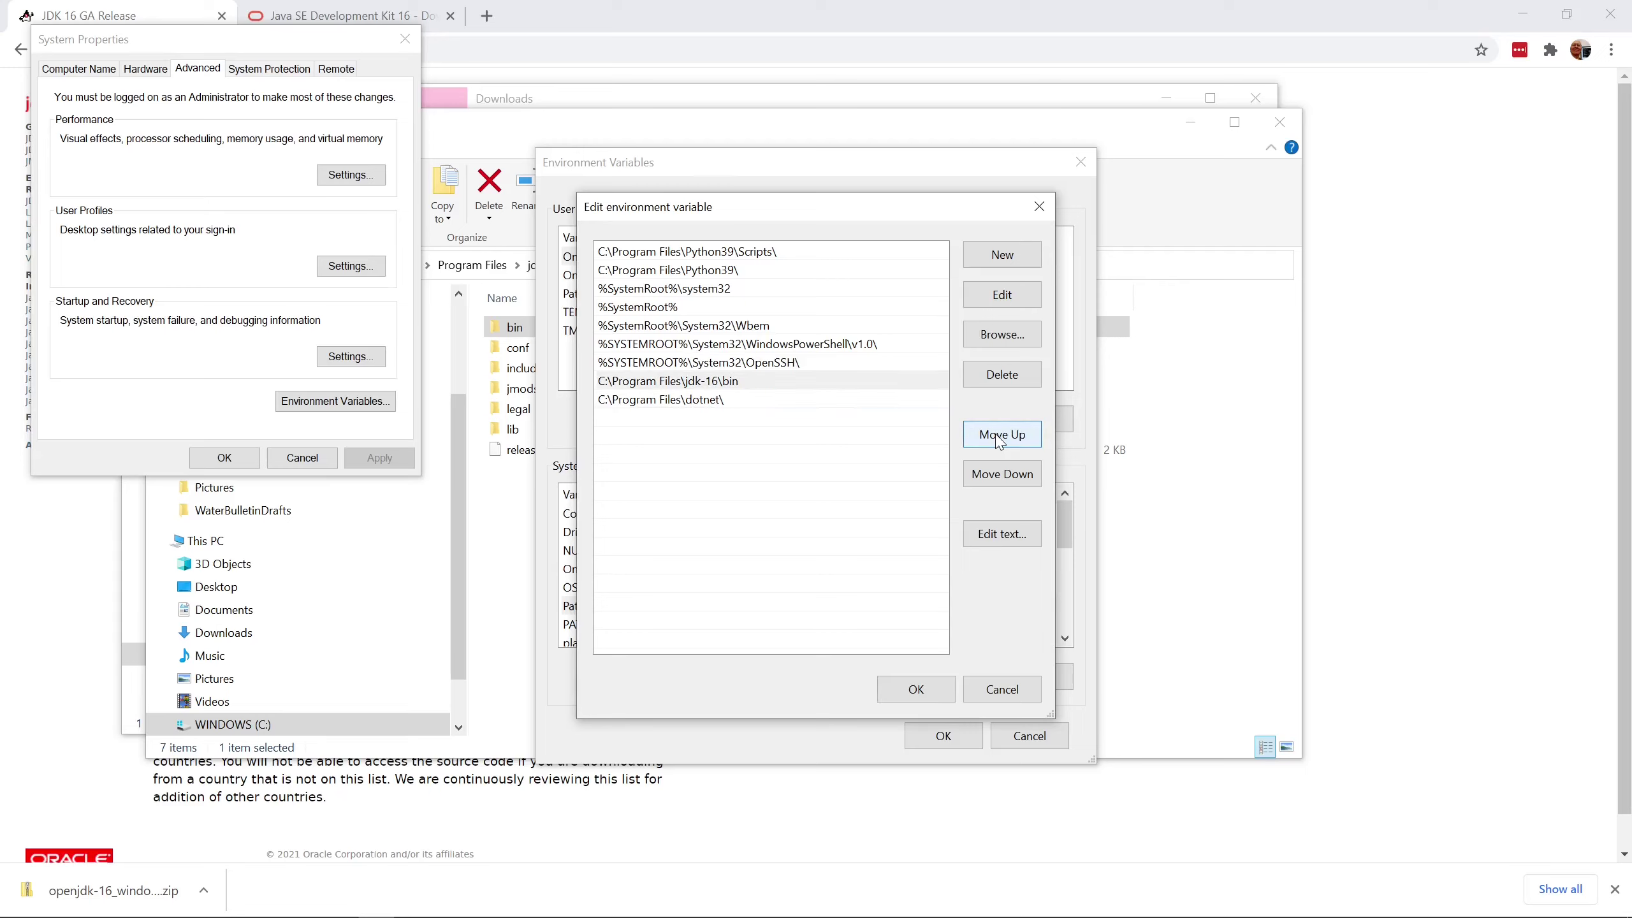
left_click(997, 437)
left_click(997, 437)
left_click(997, 437)
left_click(998, 438)
left_click(998, 437)
left_click(997, 437)
left_click(998, 437)
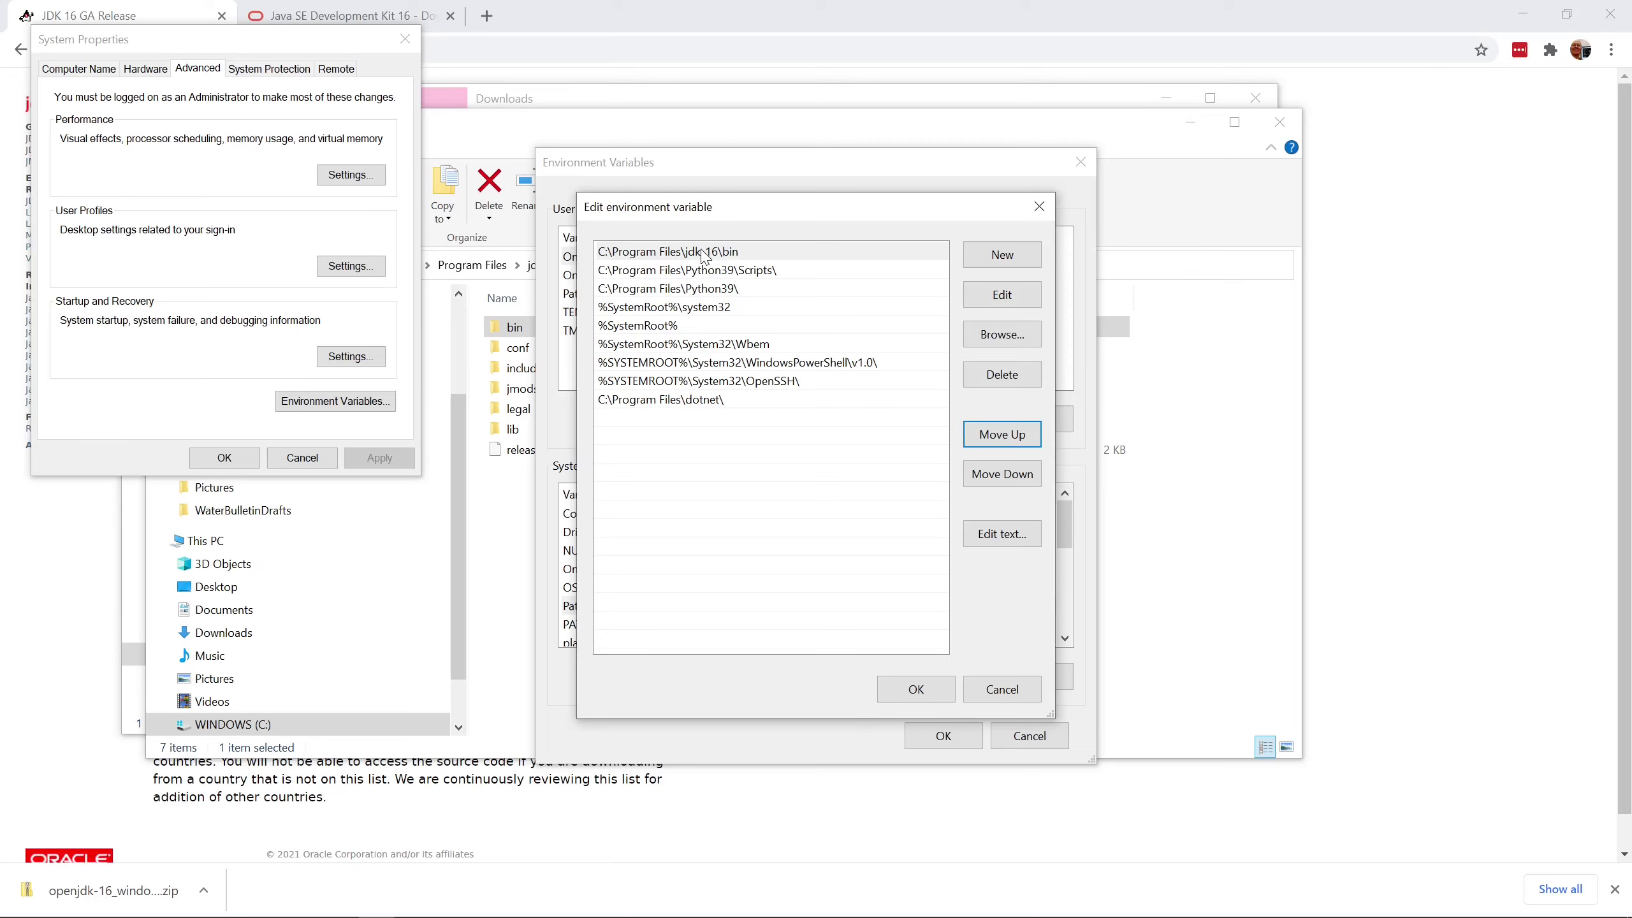
left_click(914, 689)
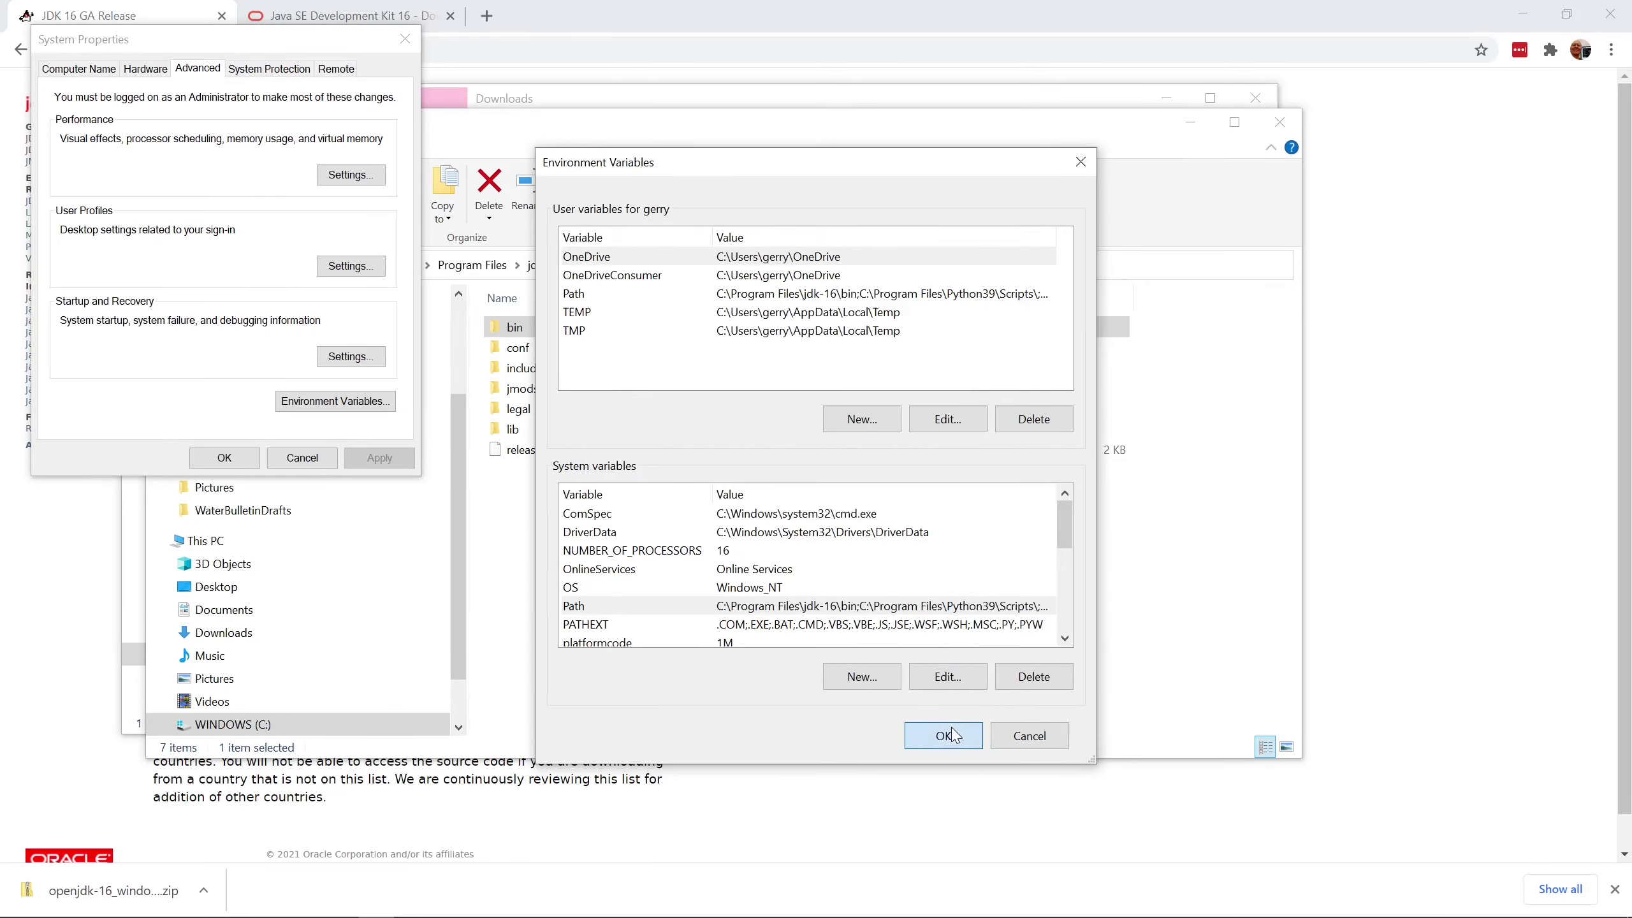
Save the environment variable changes, close the system properties, and search Windows for "cmd" to open Command Prompt
left_click(944, 736)
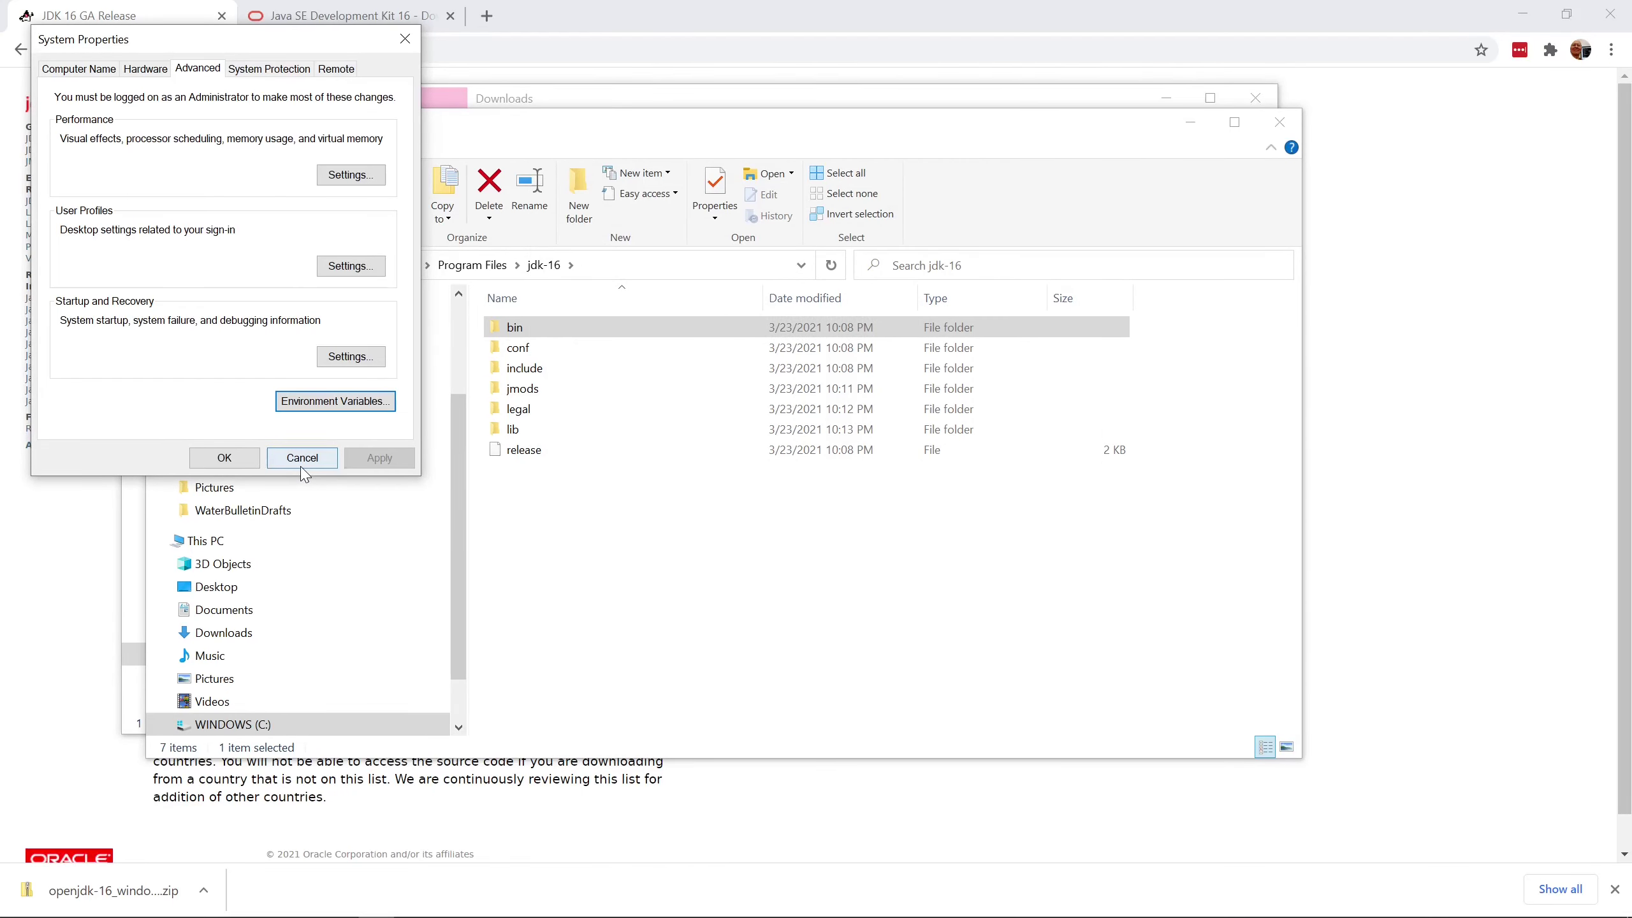
left_click(224, 457)
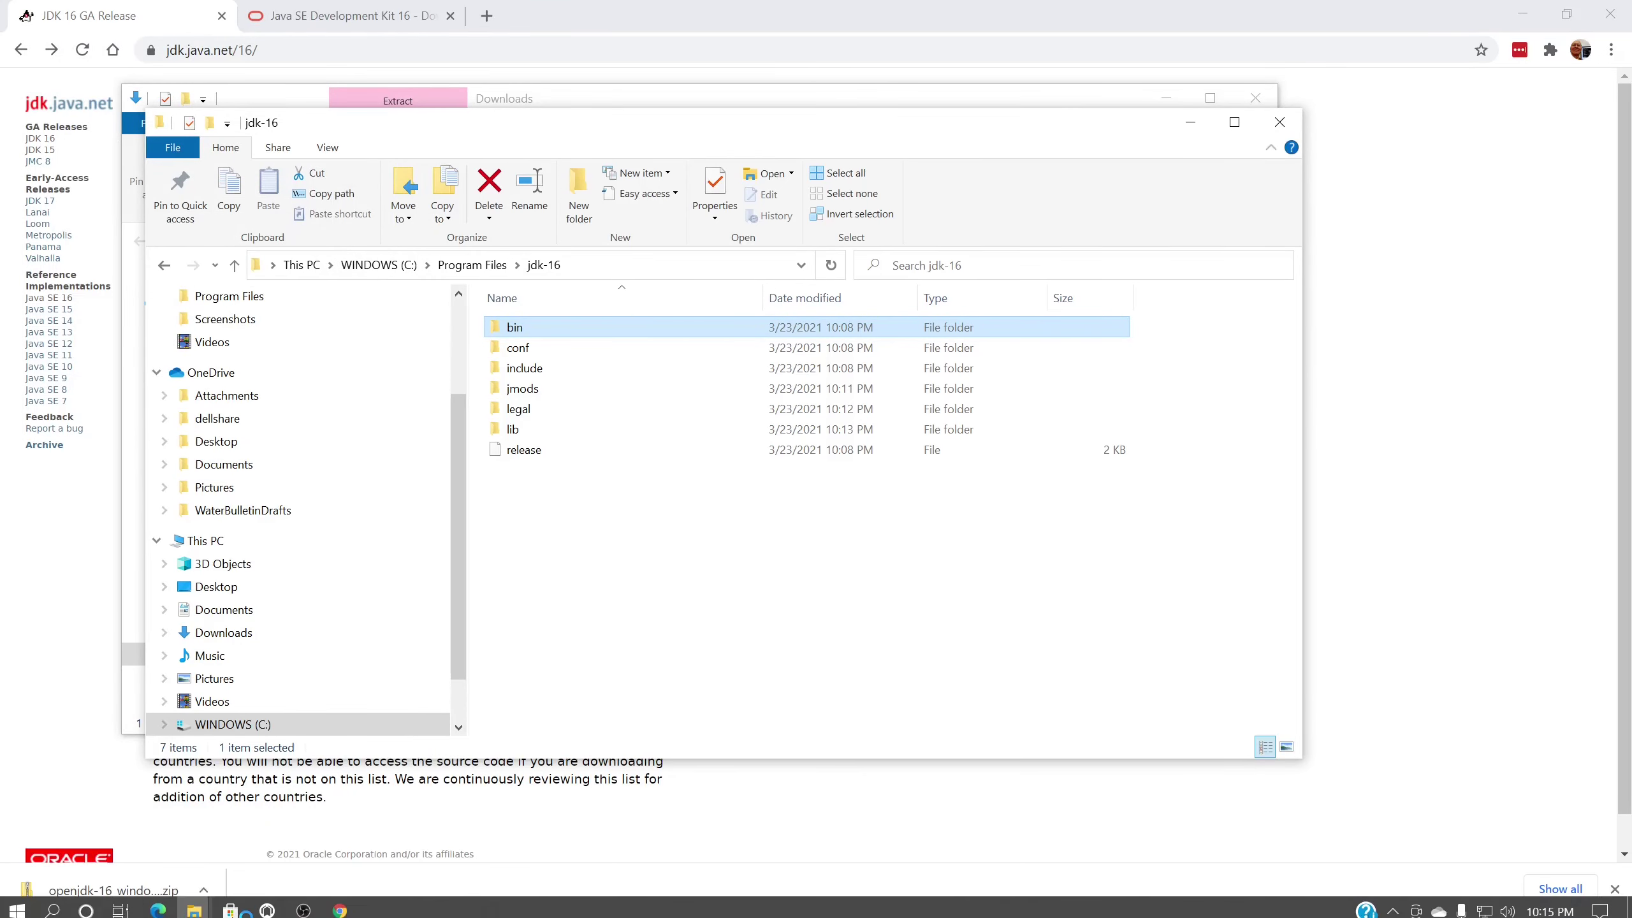
left_click(52, 906)
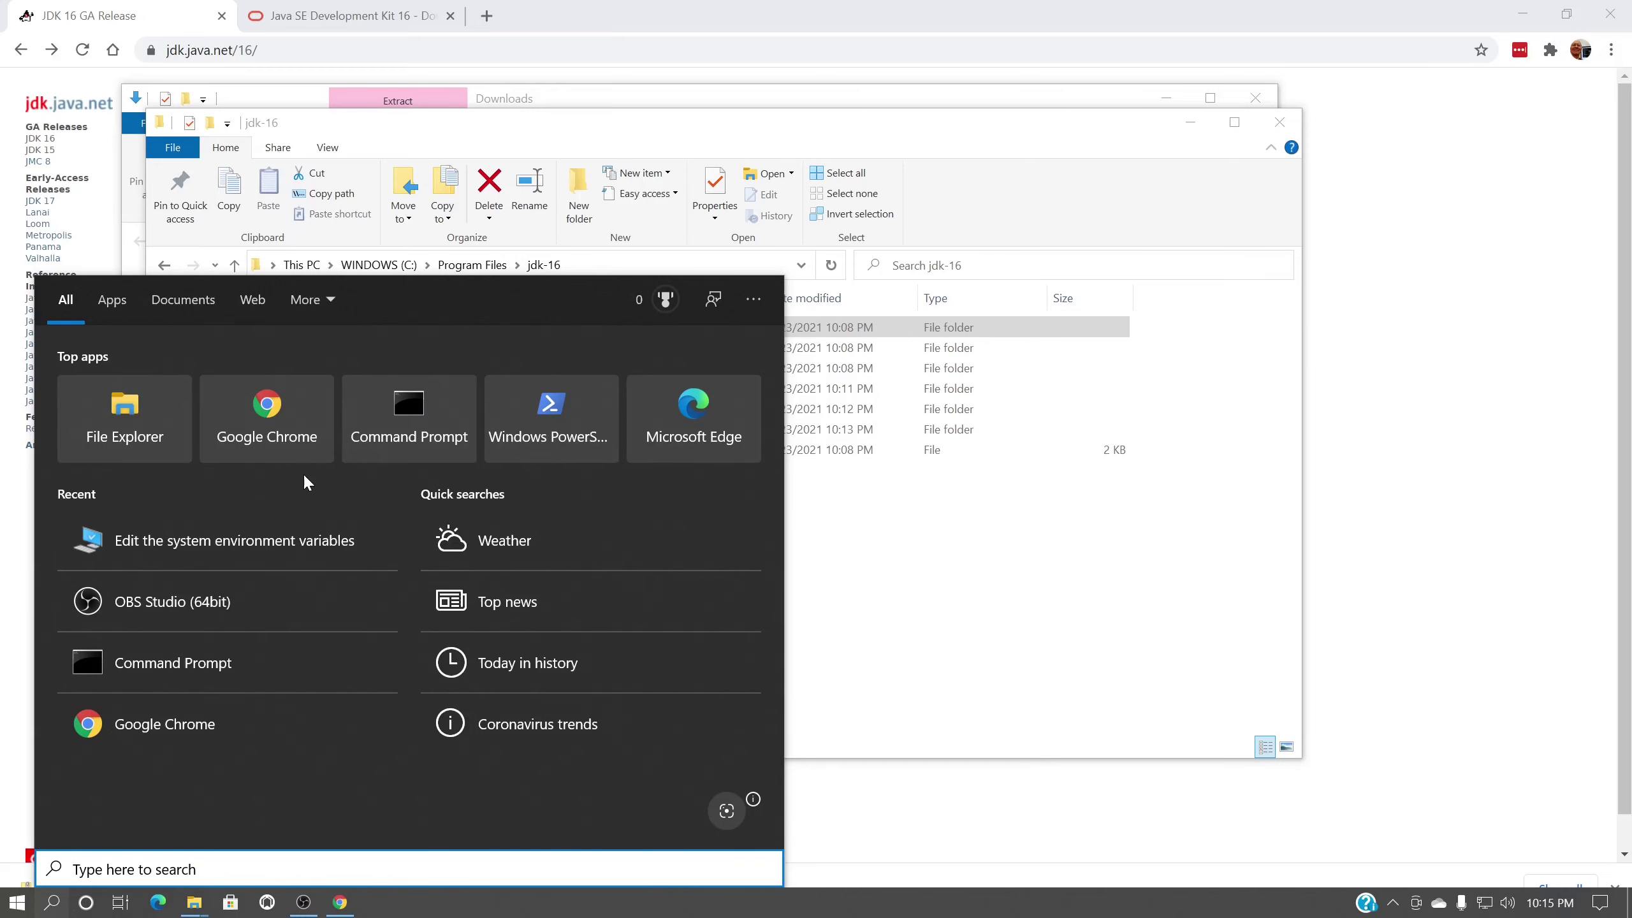
type("cmd")
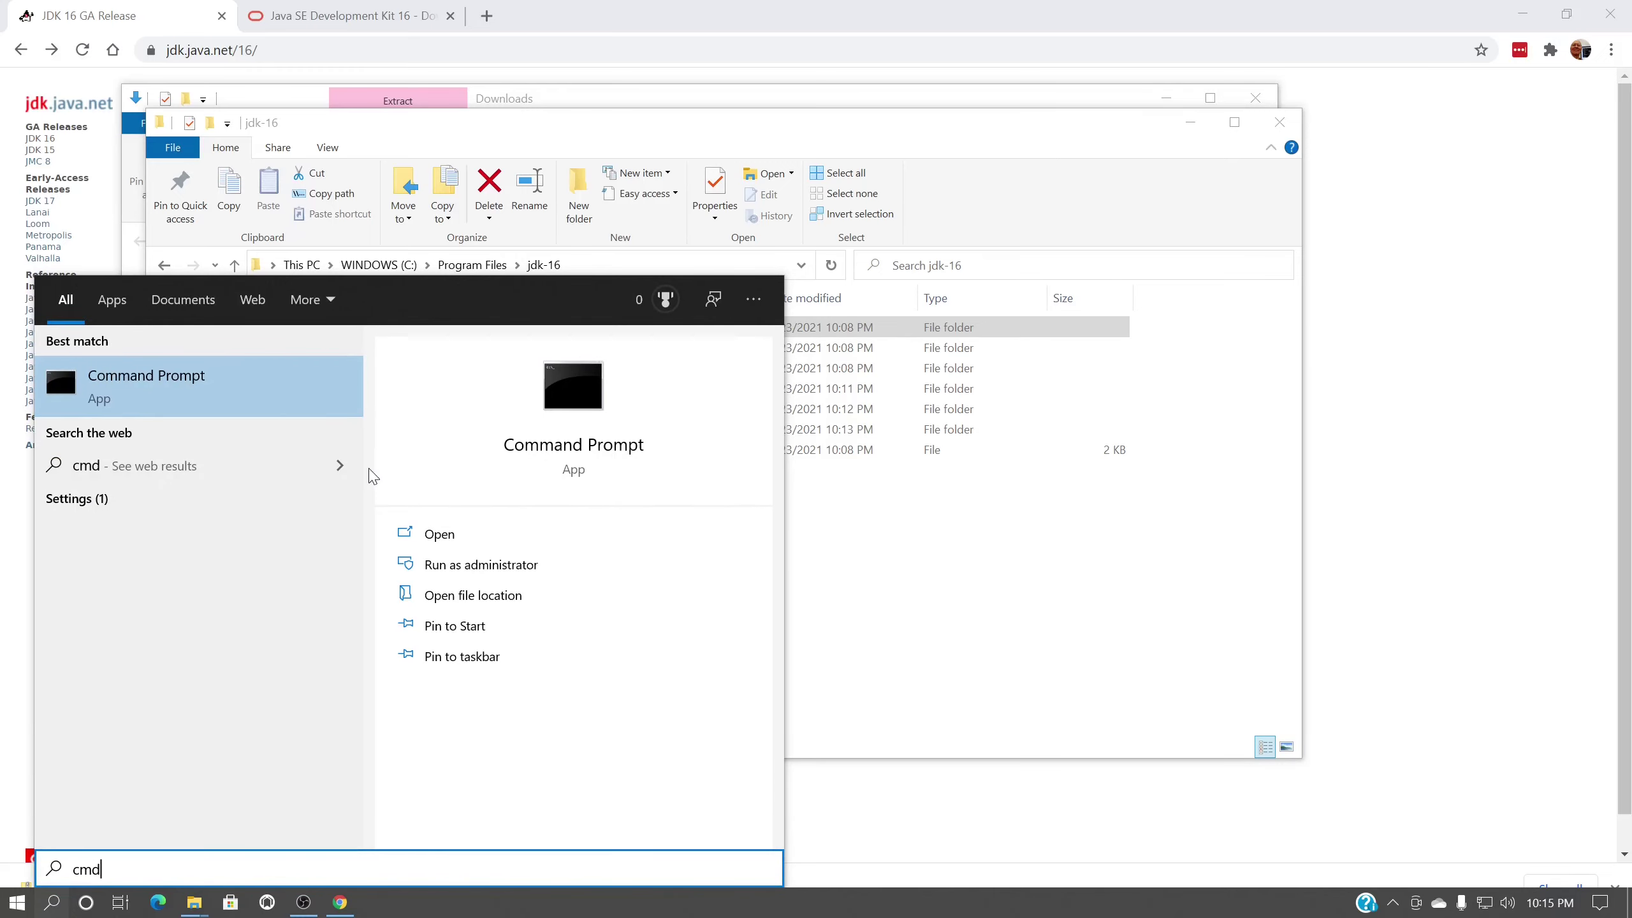
left_click(446, 536)
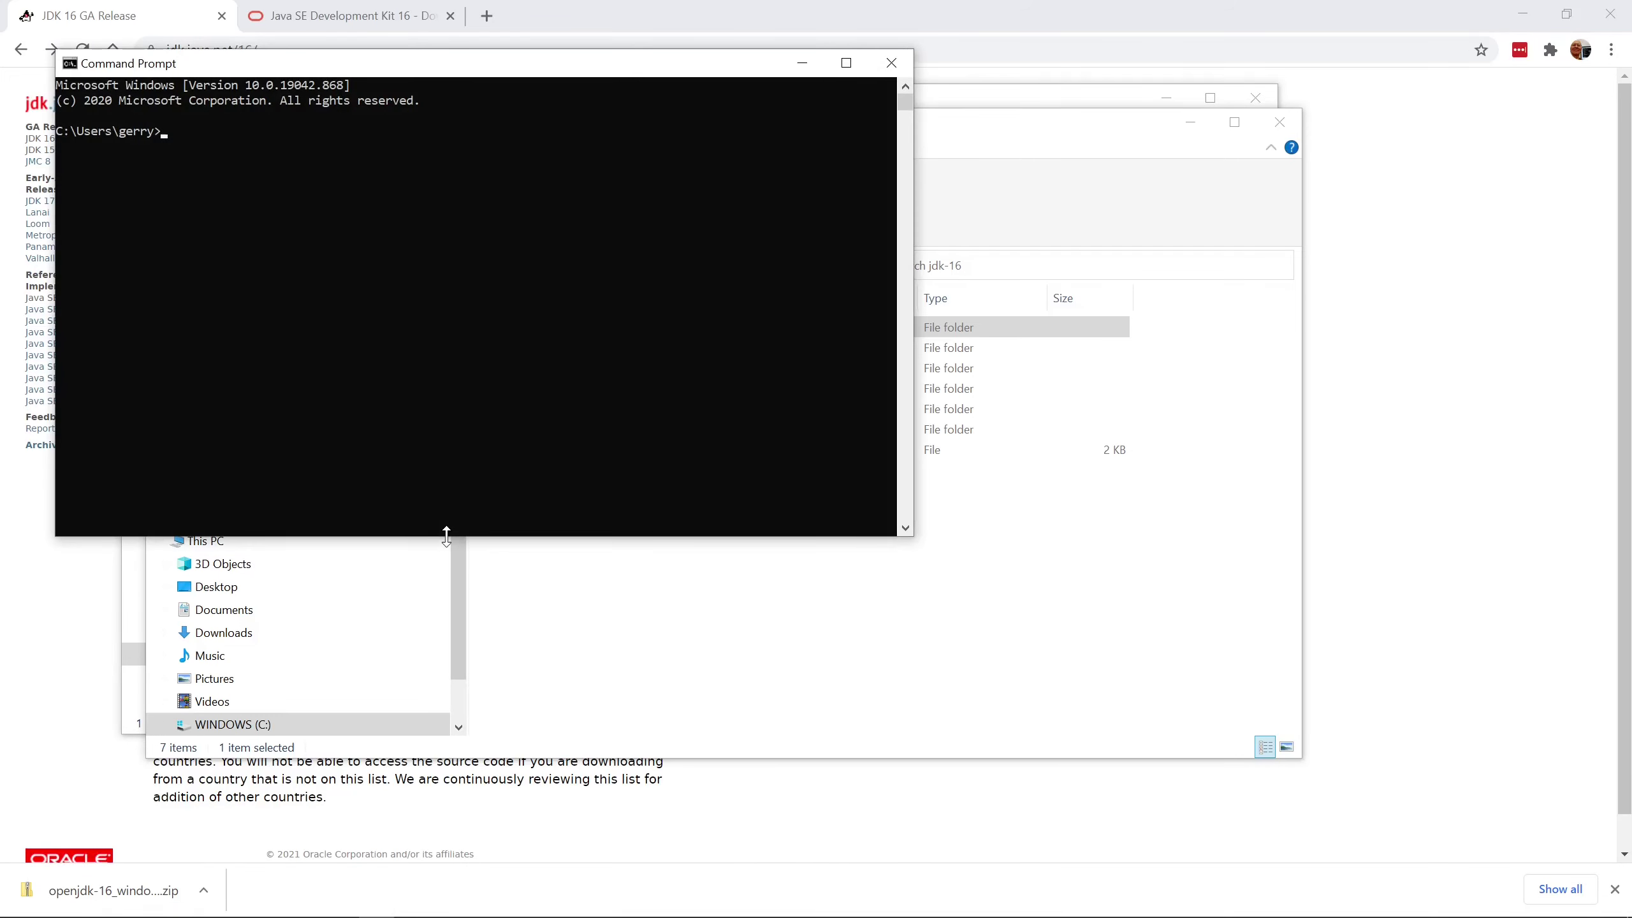
Check the installed compiler and runtime with "javac --version" and "java --version", and close Command Prompt
type("javac --version")
key("Return")
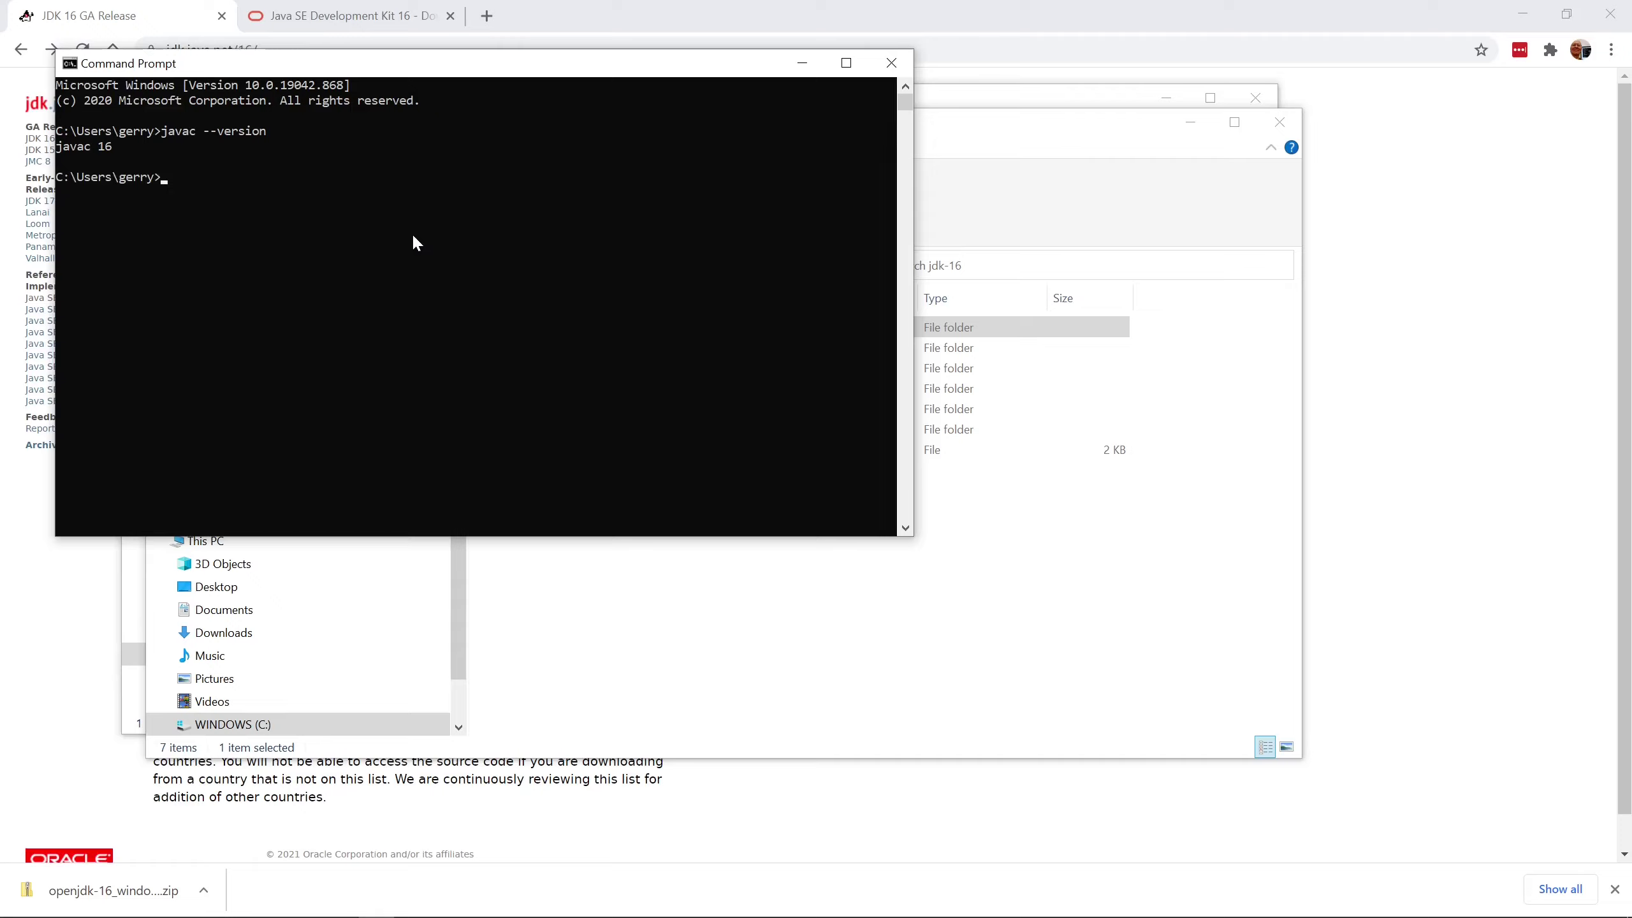
type("java --version")
key("Return")
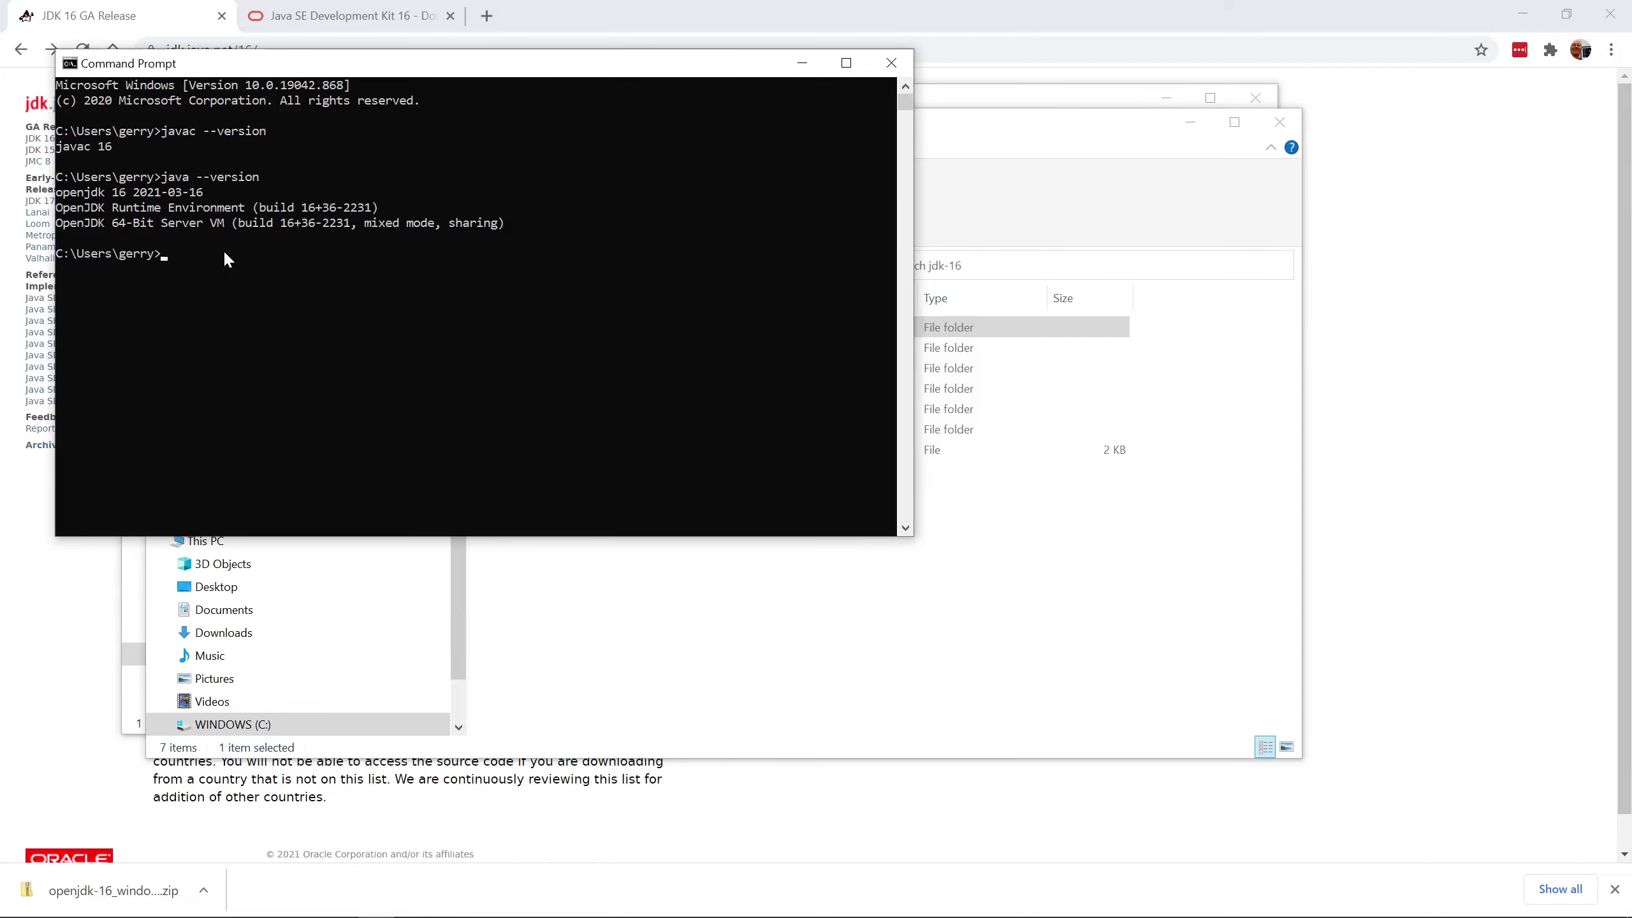
left_click(891, 63)
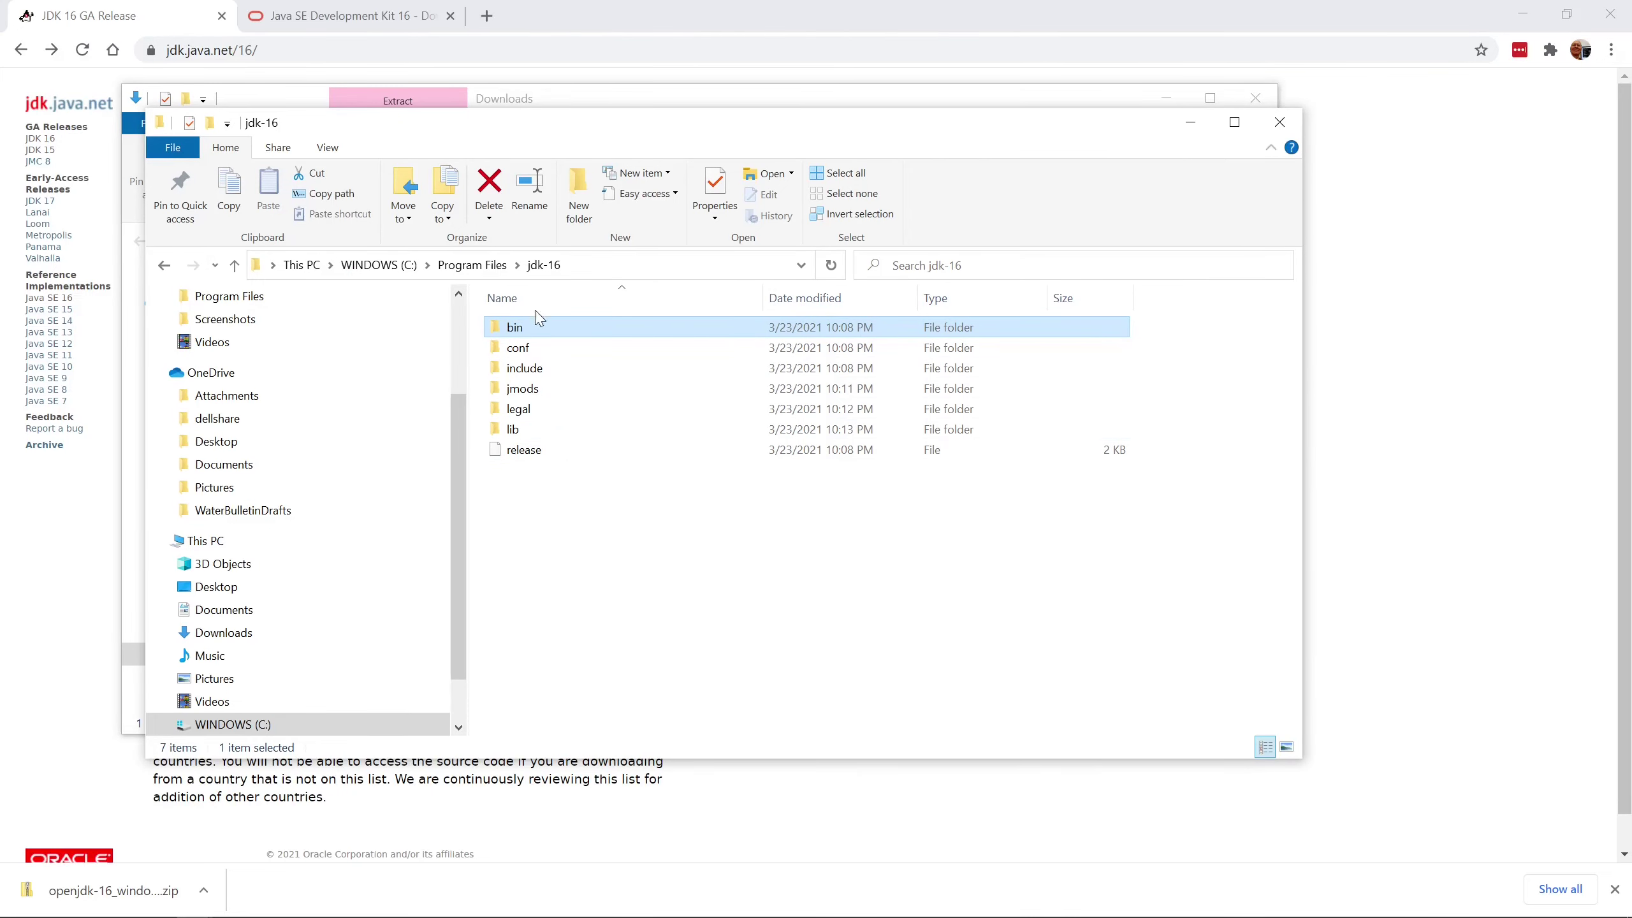
Go to C:\Program Files in File Explorer and delete the jdk-16 folder
left_click(383, 266)
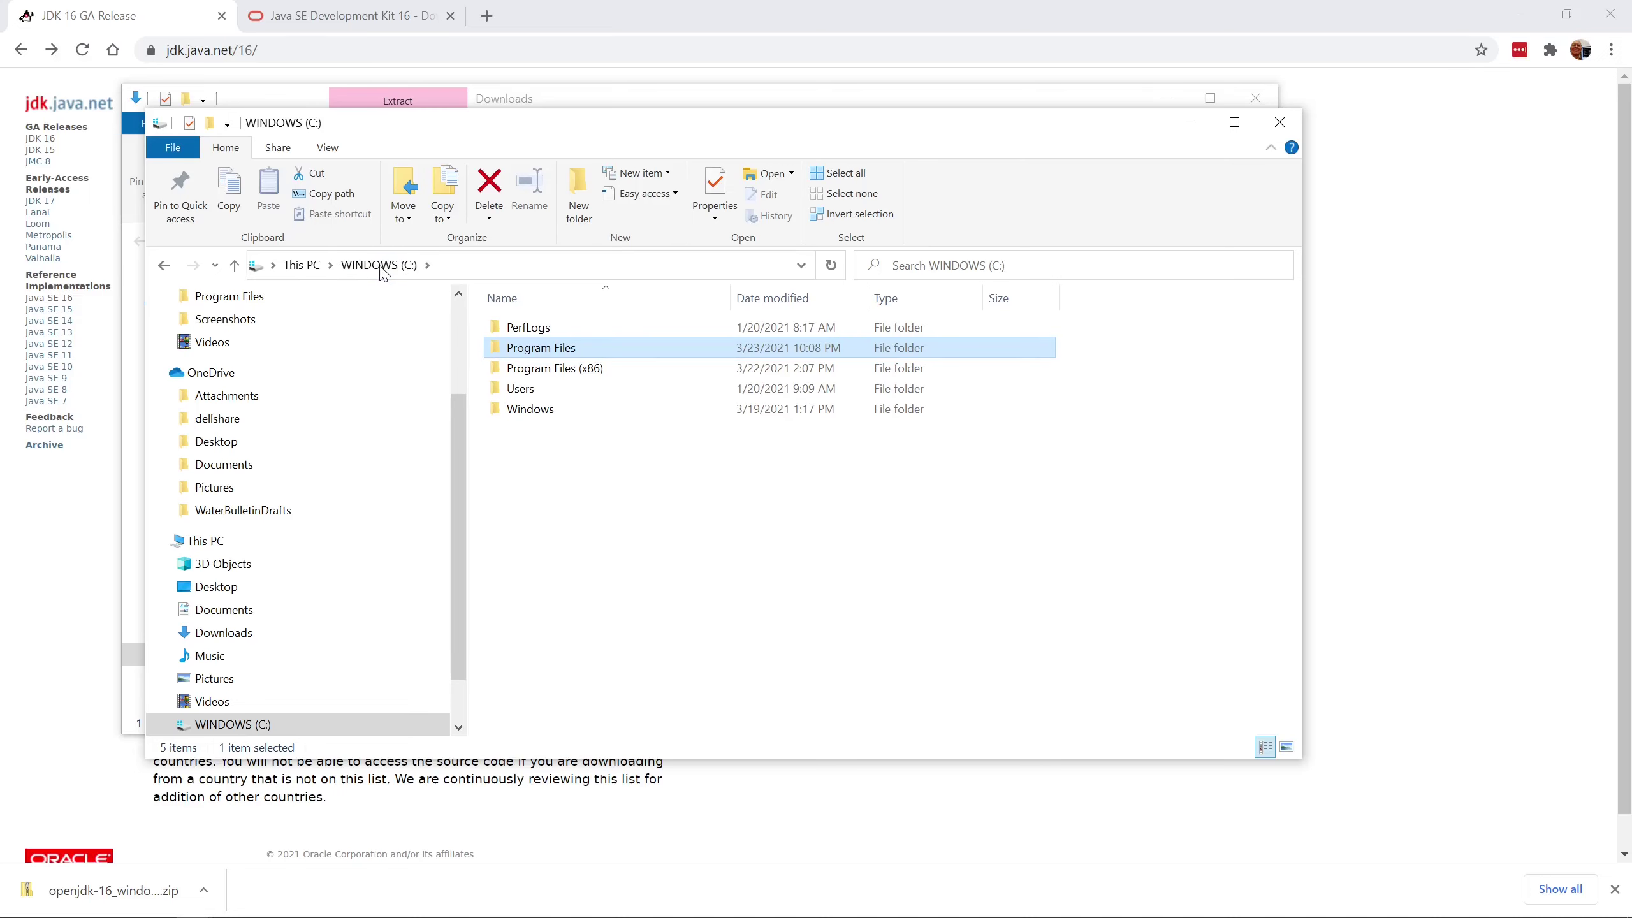
double_click(537, 350)
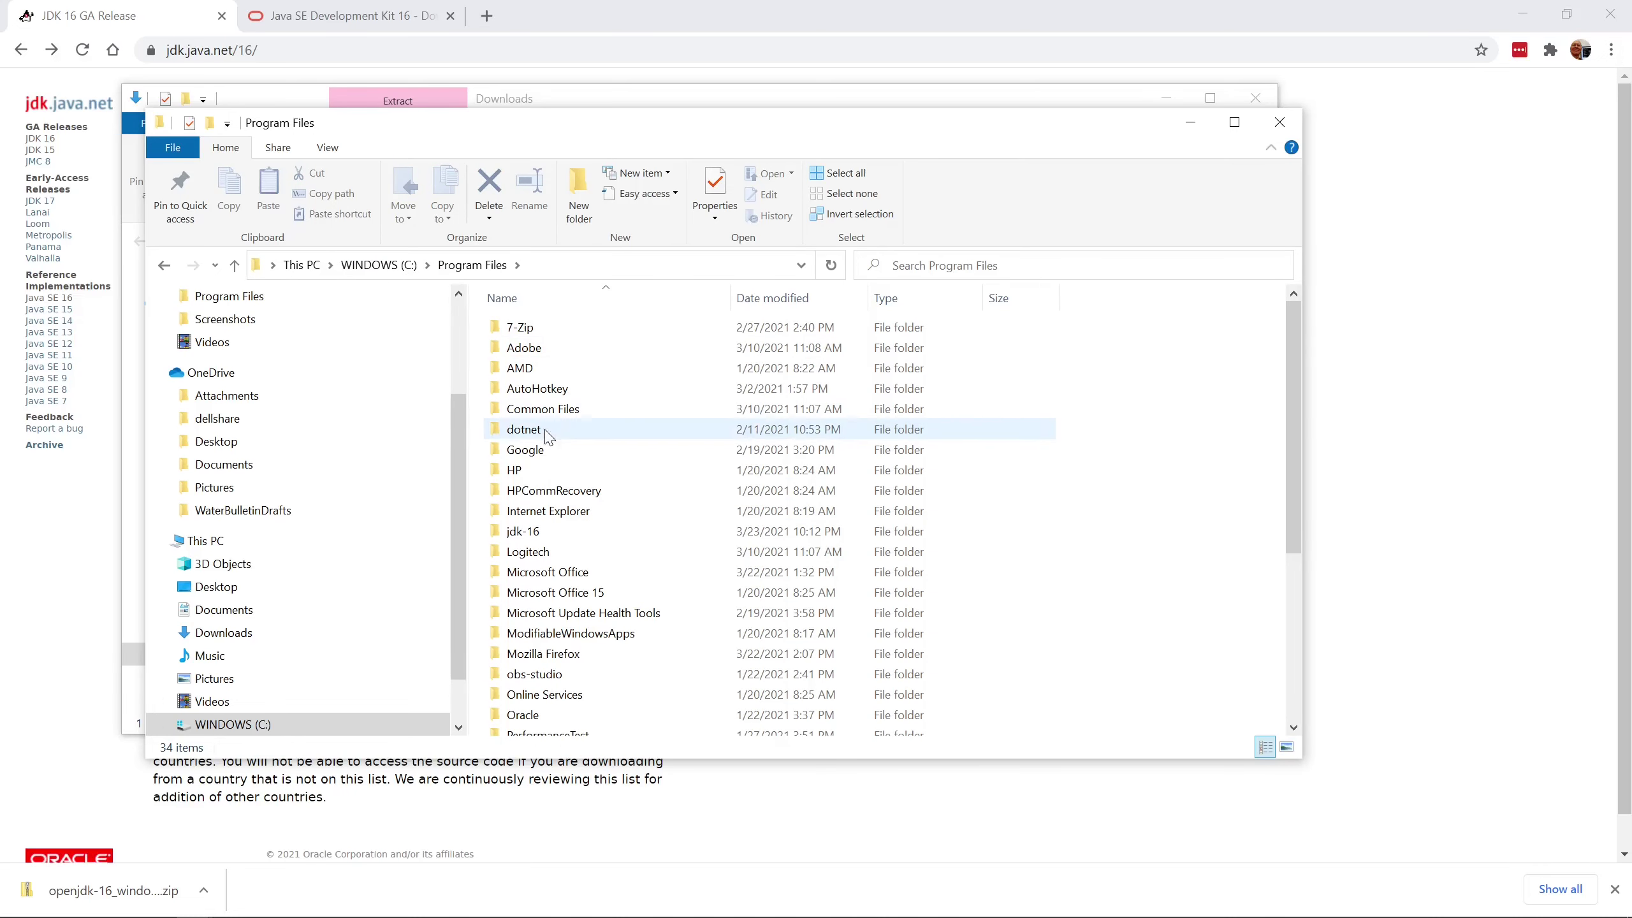
left_click(508, 536)
right_click(507, 537)
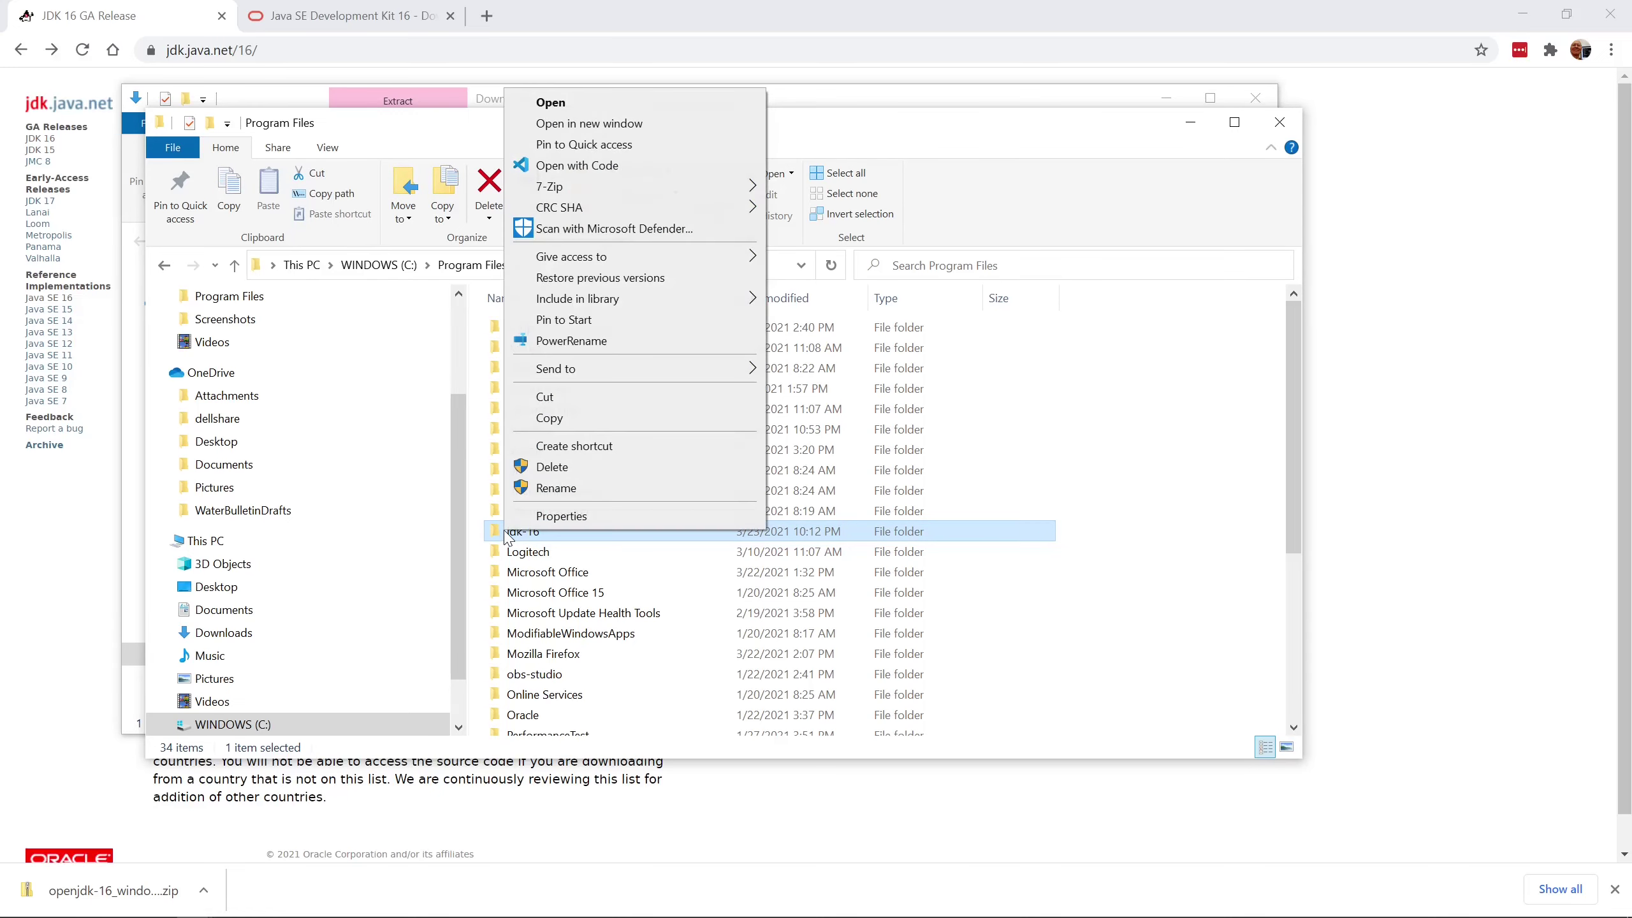
left_click(560, 468)
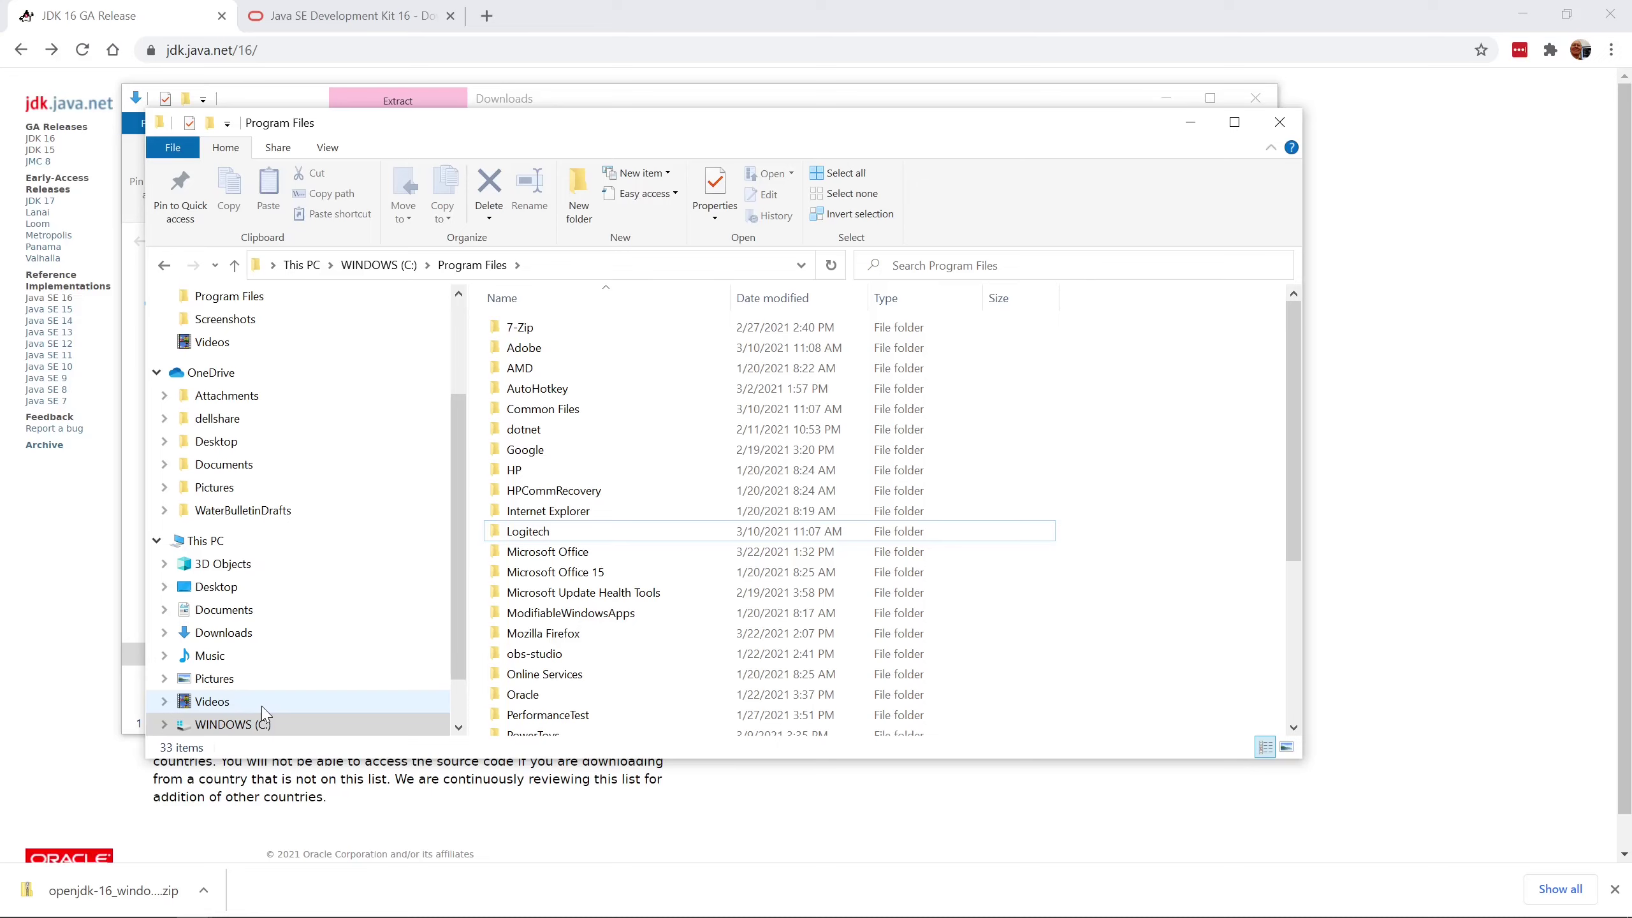
Search Windows for "env" and reopen the Environment Variables settings from the system properties
key("super")
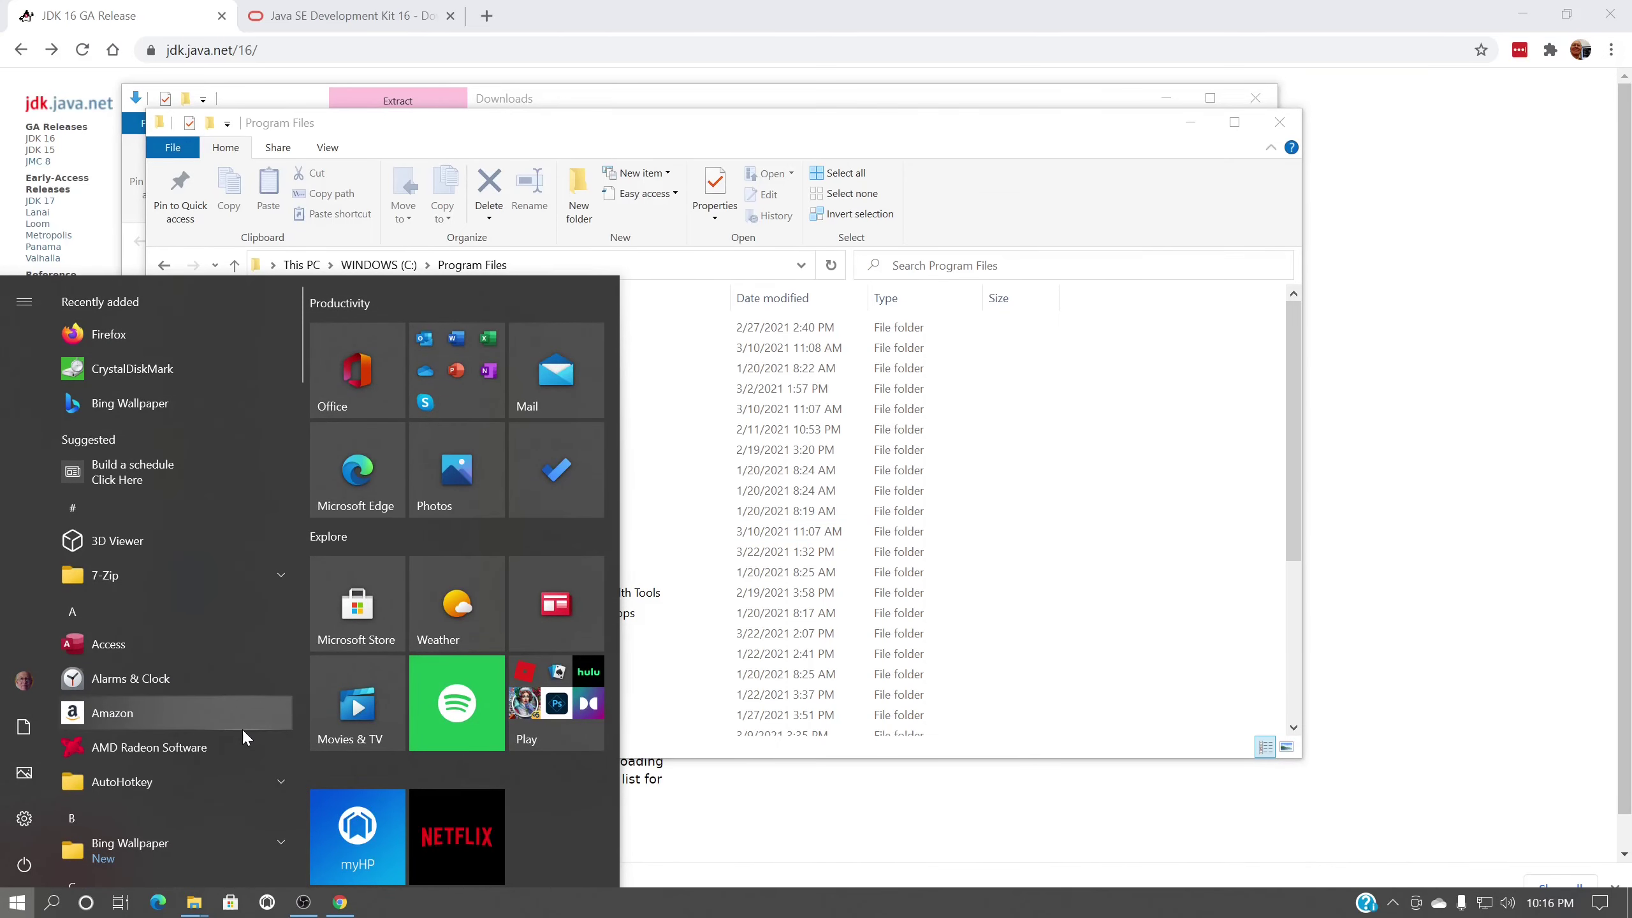
type("env")
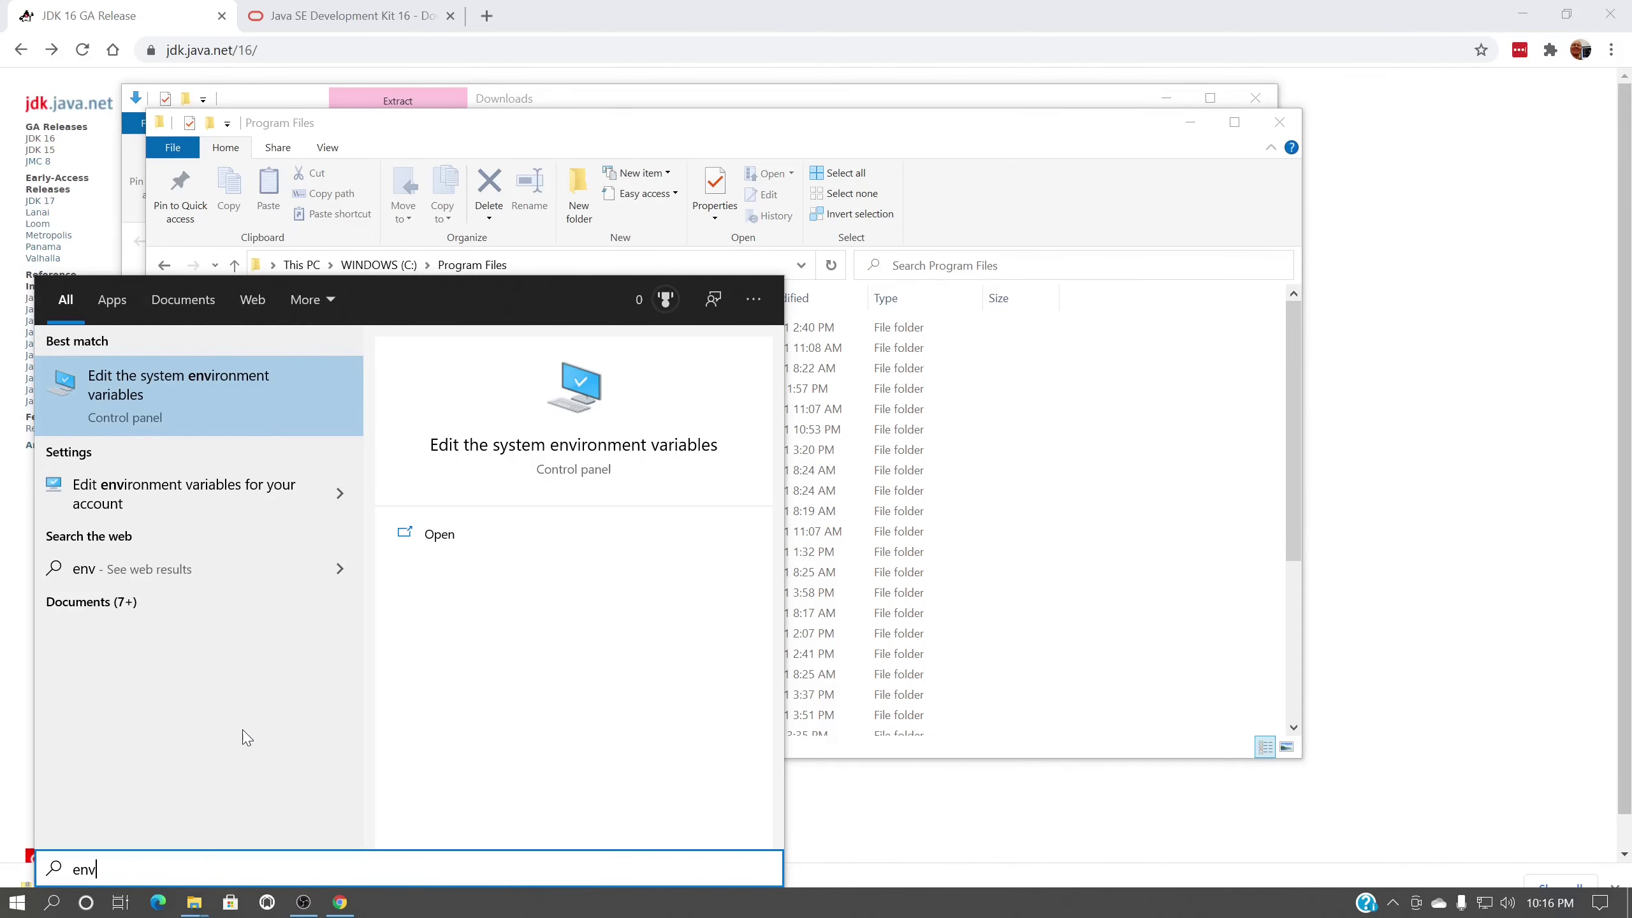
left_click(432, 536)
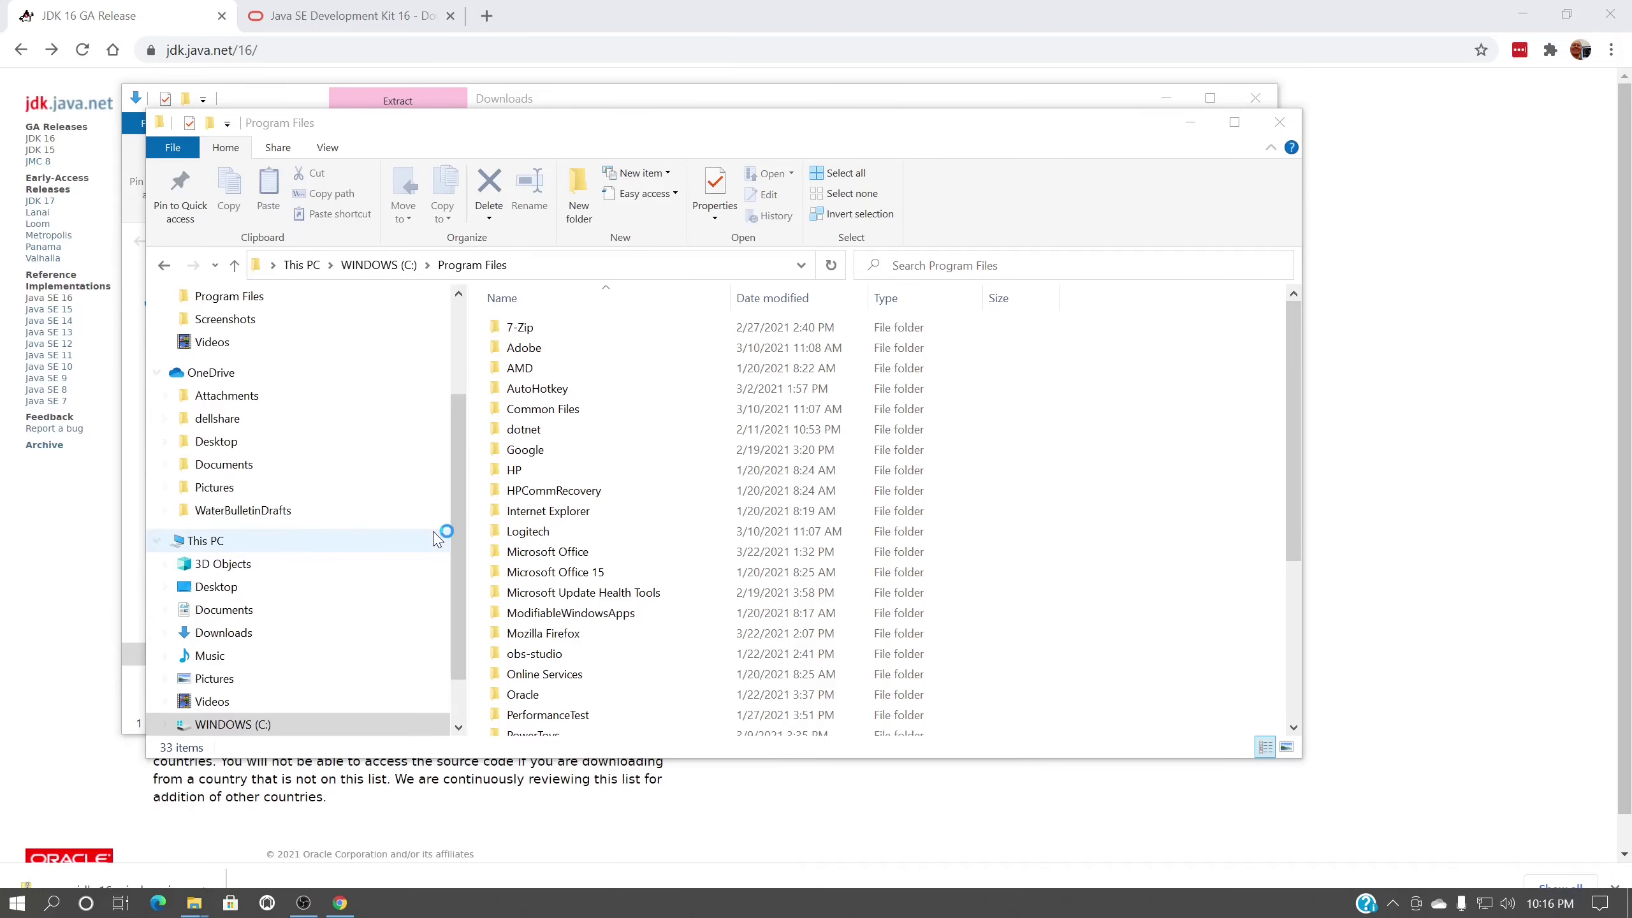
left_click(391, 451)
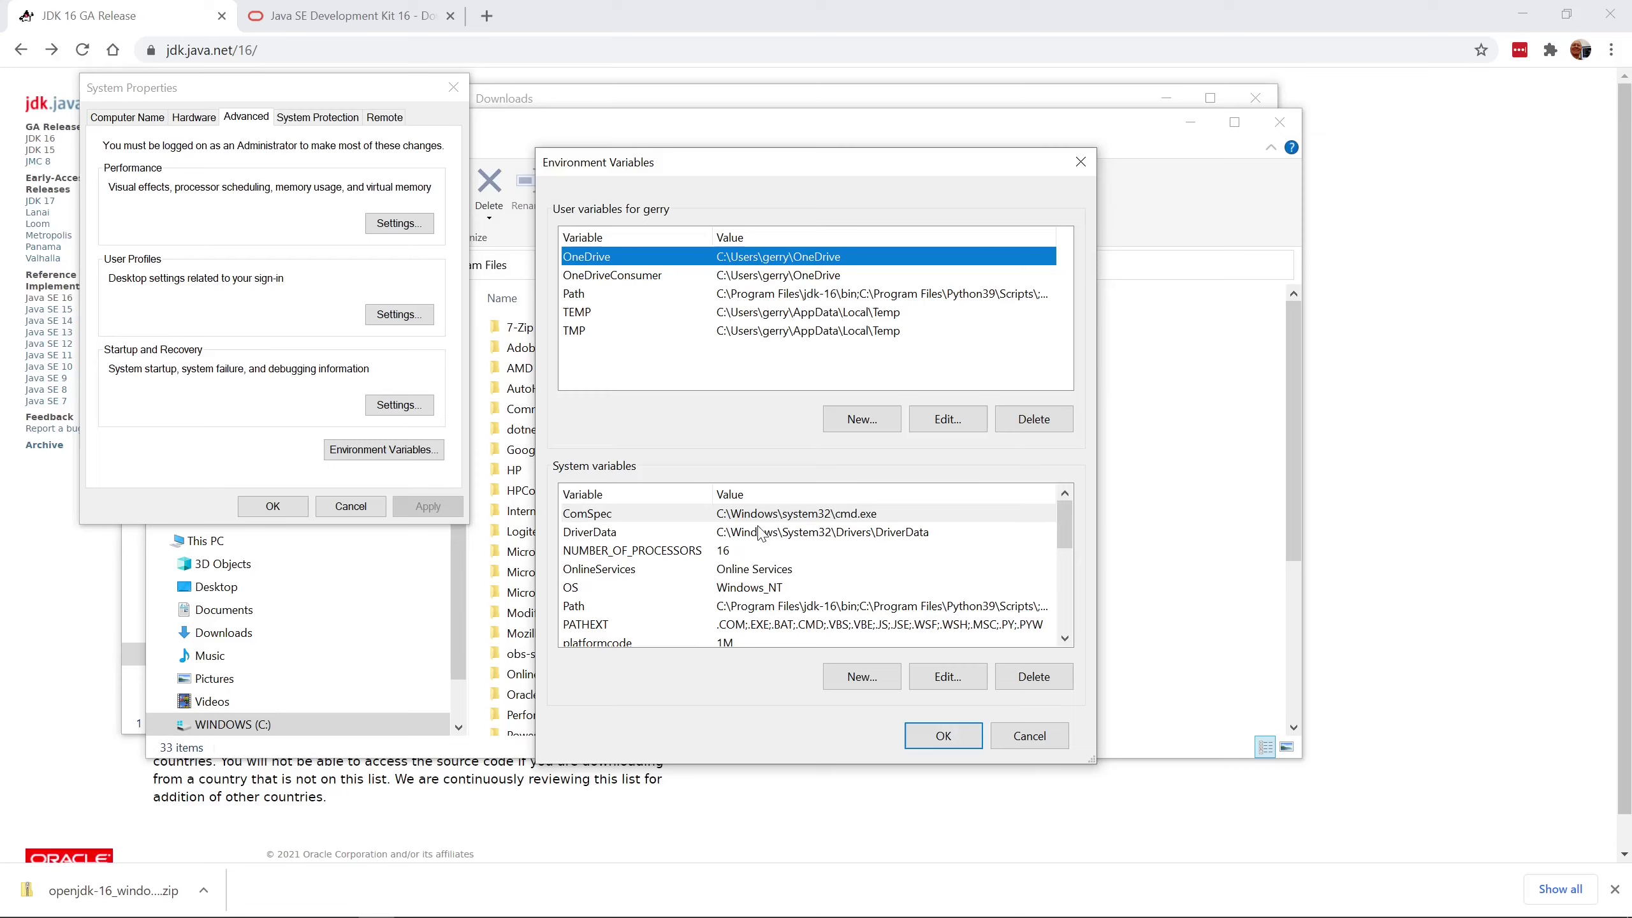
Delete the "C:\Program Files\jdk-16\bin" entry from the system Path variable and save the environment variables
double_click(590, 608)
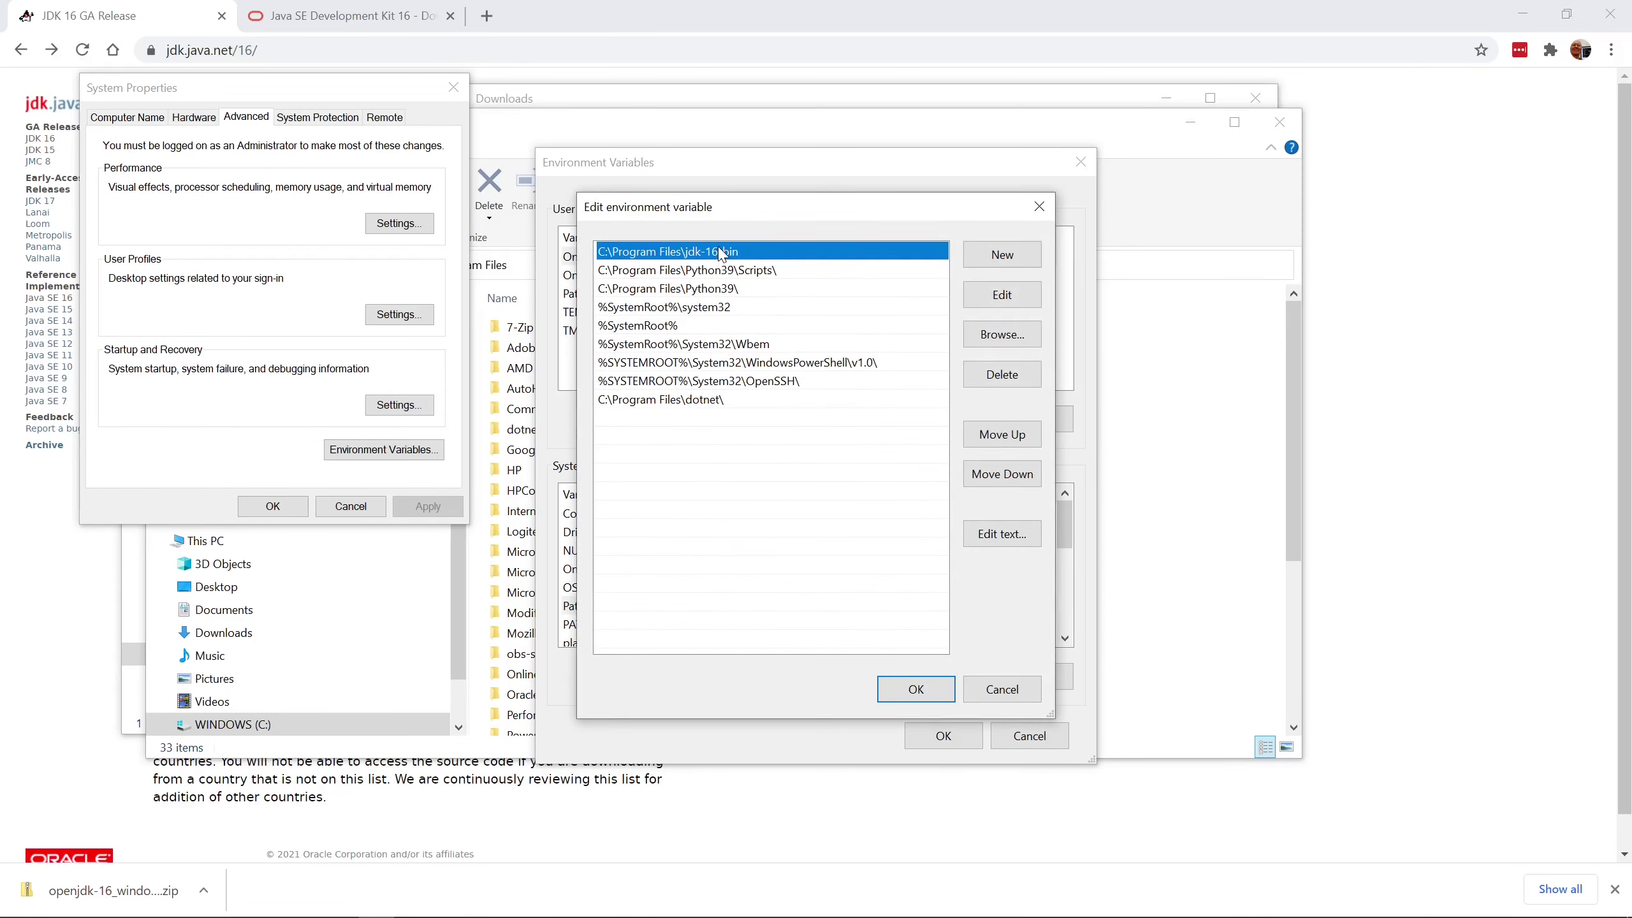
left_click(971, 378)
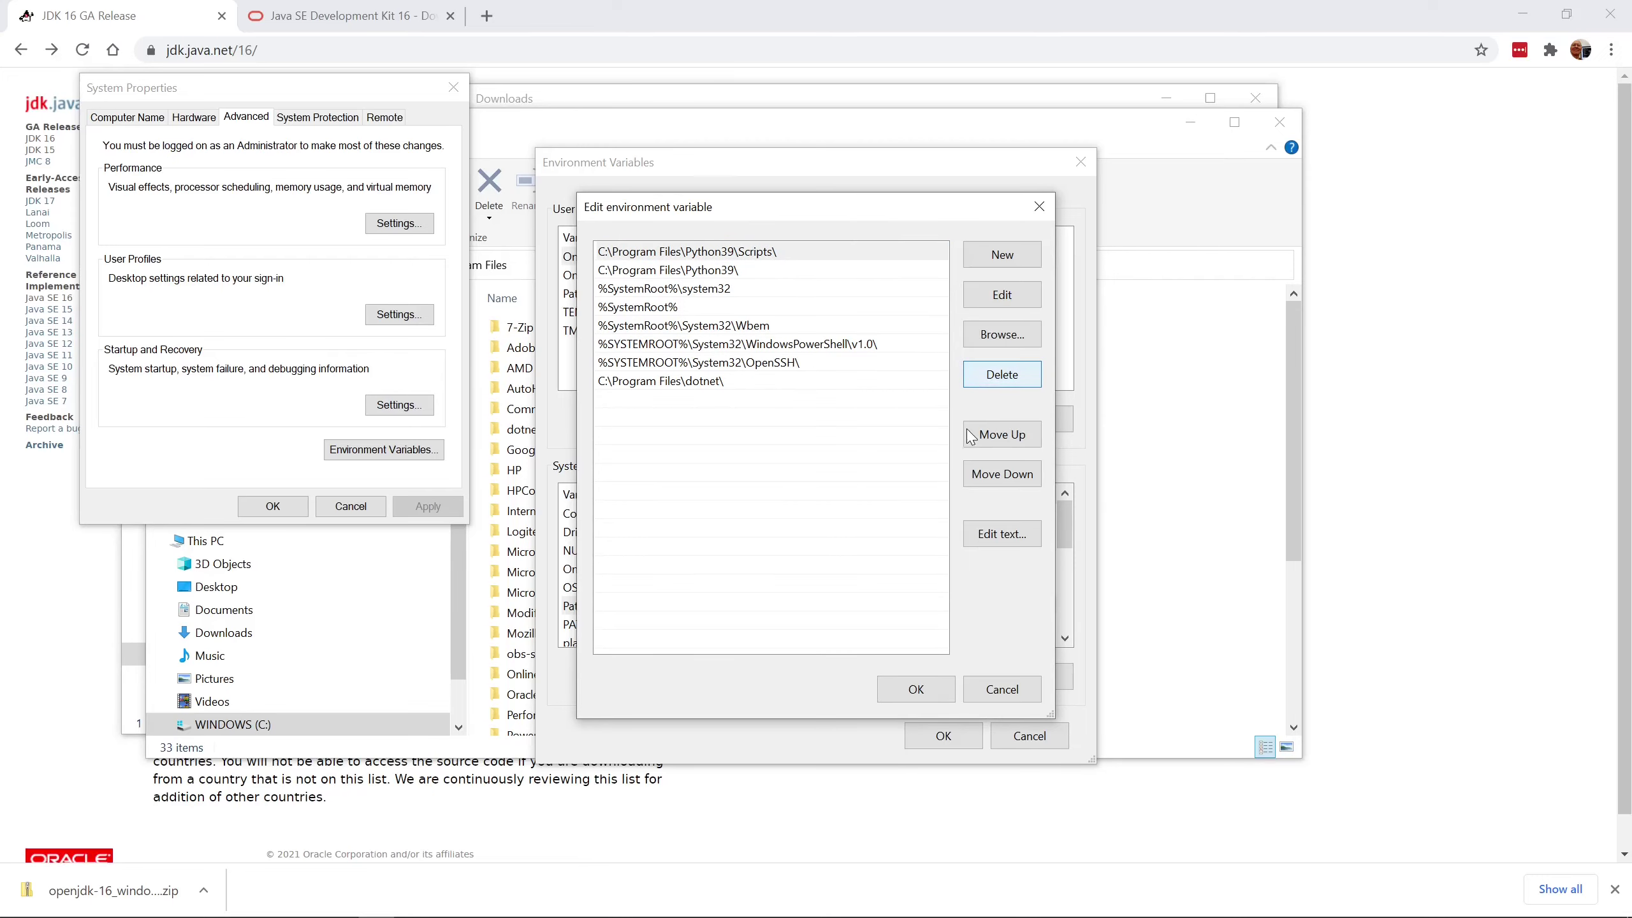
left_click(915, 688)
left_click(944, 735)
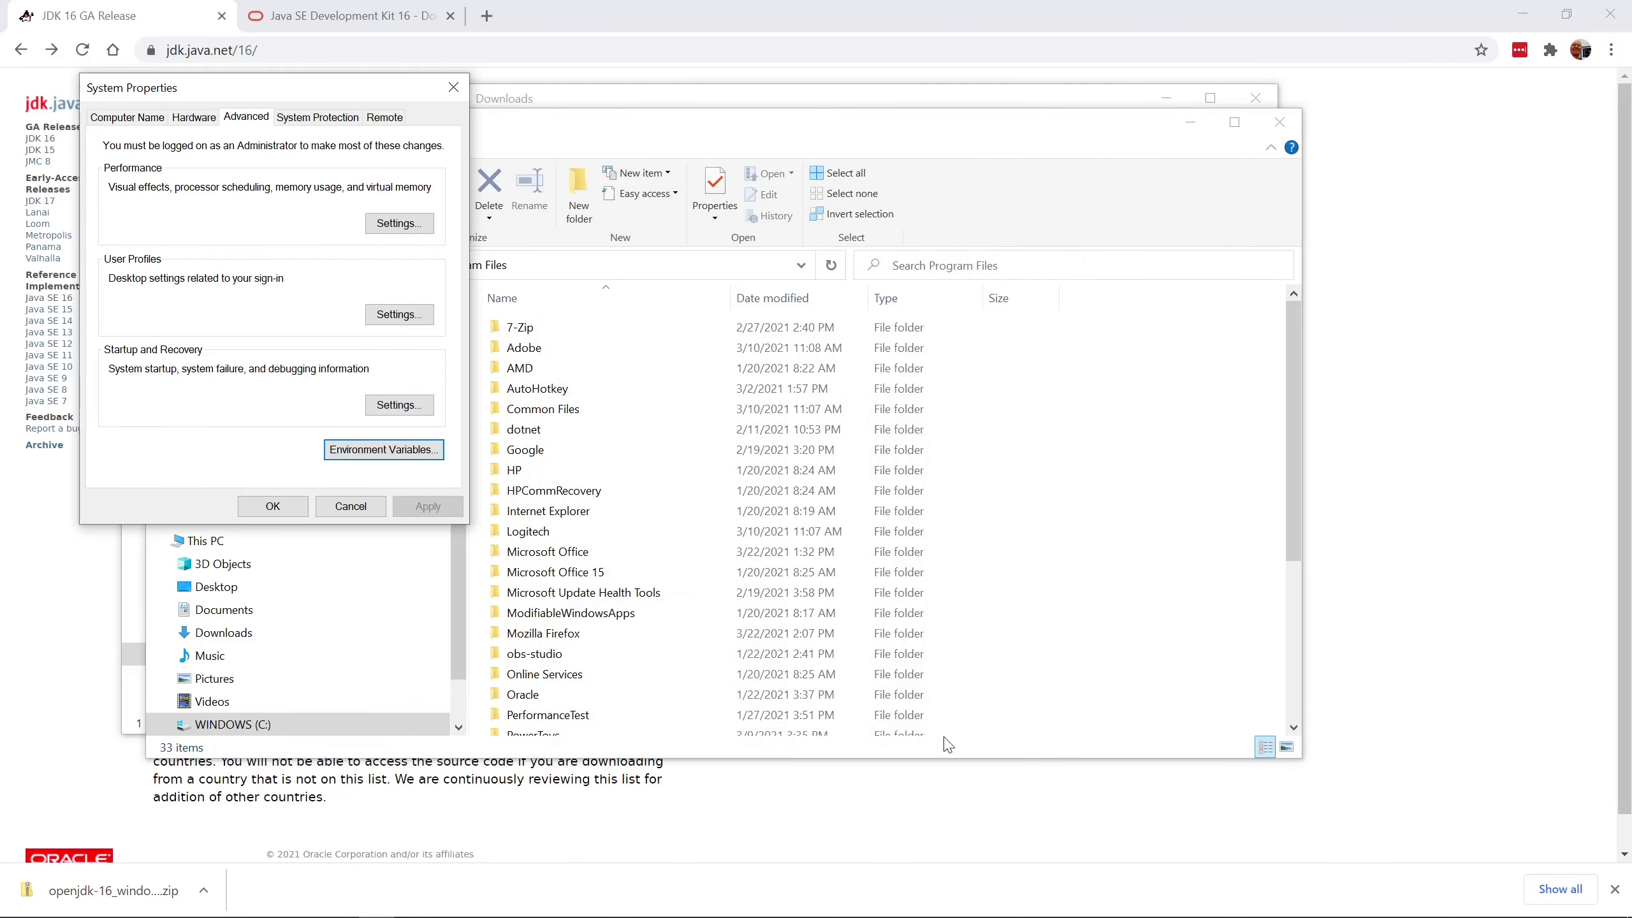